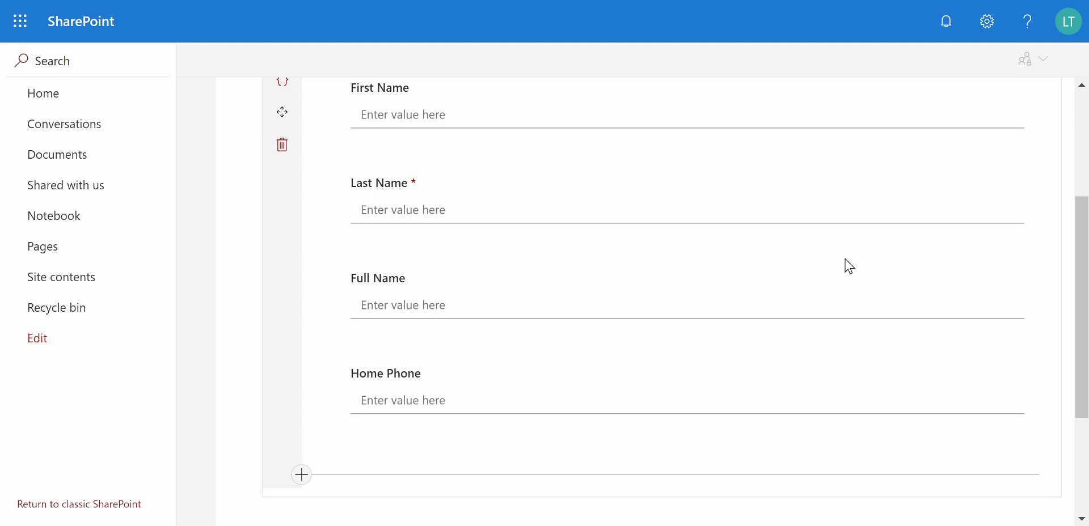
- Open the Save button's actions editor, then close it without changes
scroll(829, 273, "up", 4)
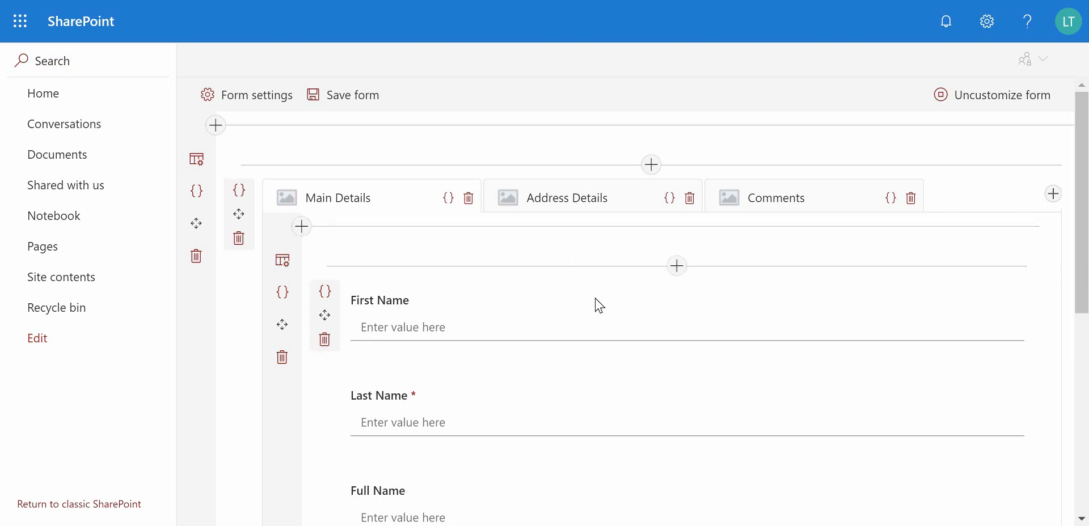
scroll(602, 313, "down", 5)
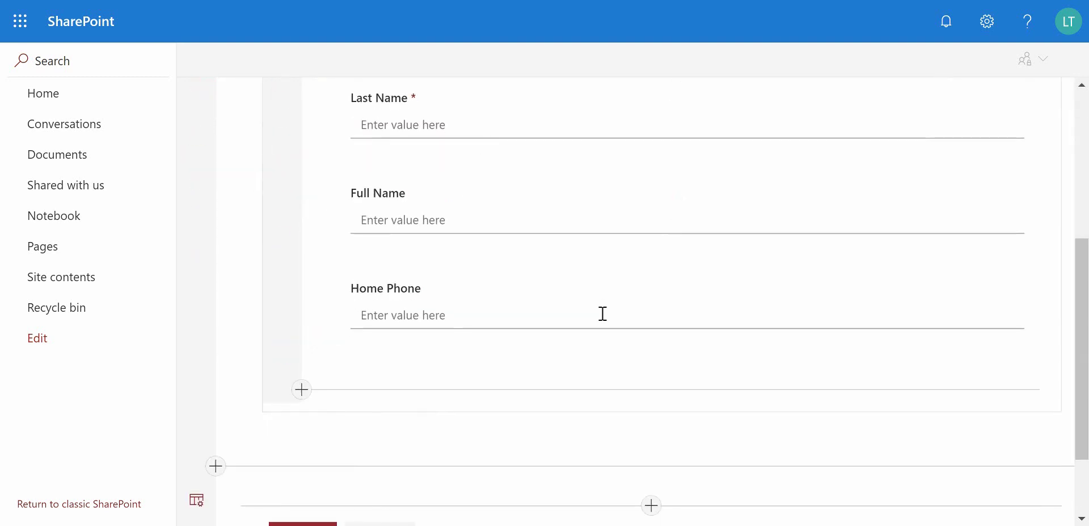
scroll(602, 314, "down", 2)
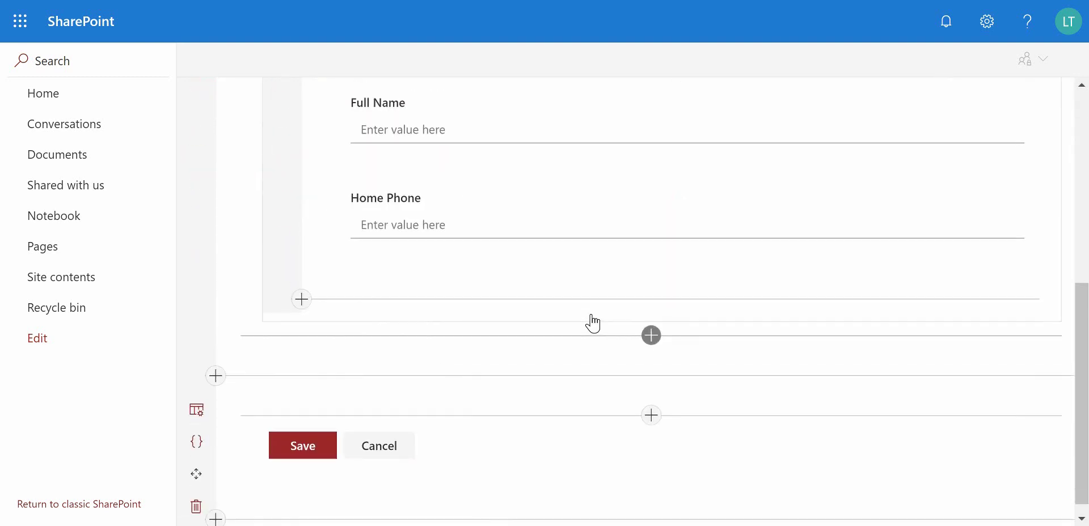
mouse_move(291, 440)
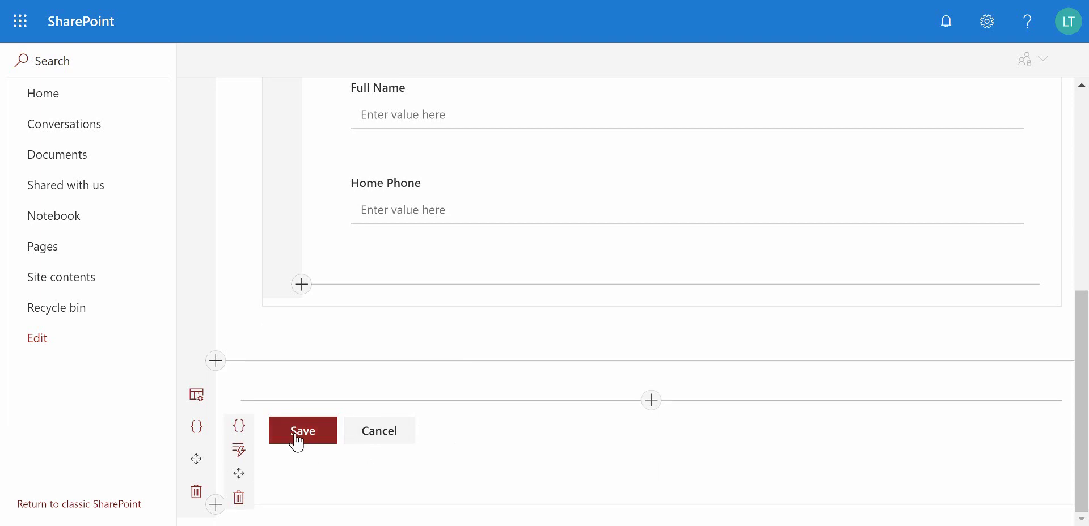
left_click(239, 449)
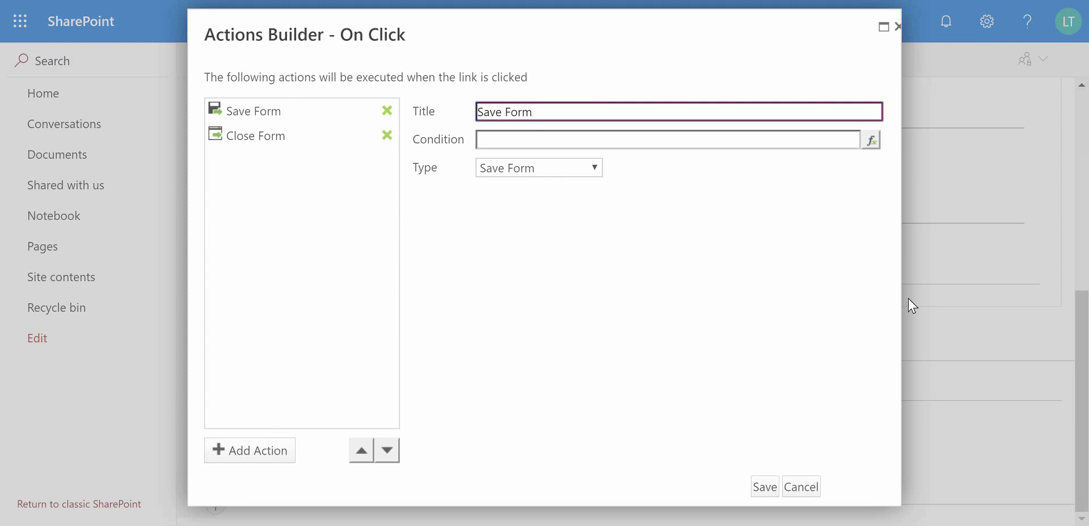
left_click(802, 487)
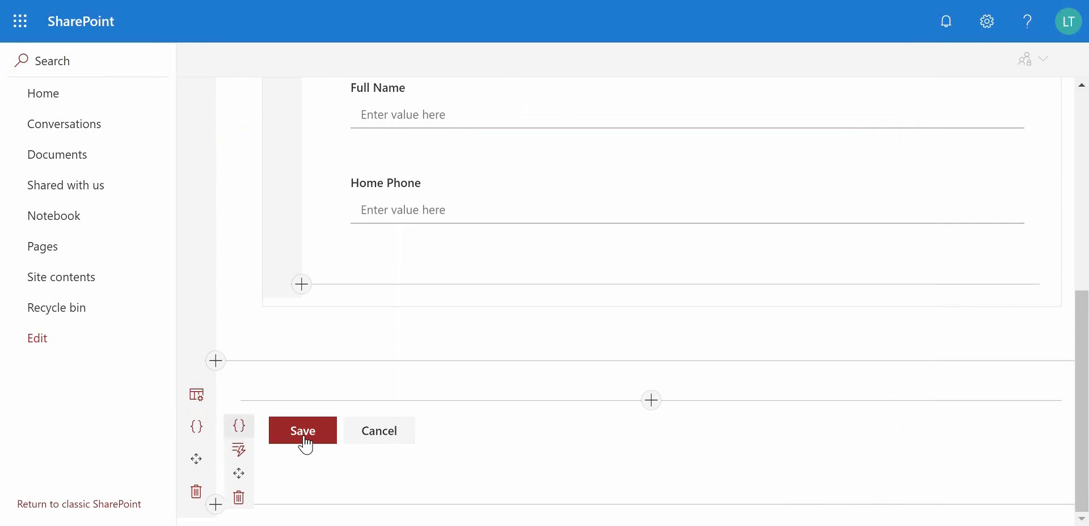
- Add a trial action button, abandon its actions setup, and delete the new OK button
left_click(650, 402)
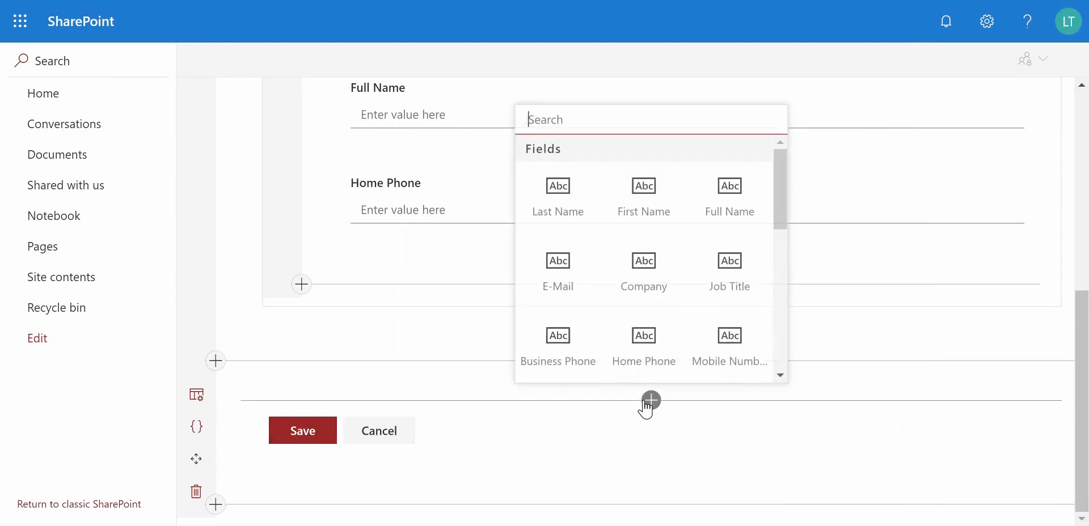
left_click_drag(782, 203, 793, 313)
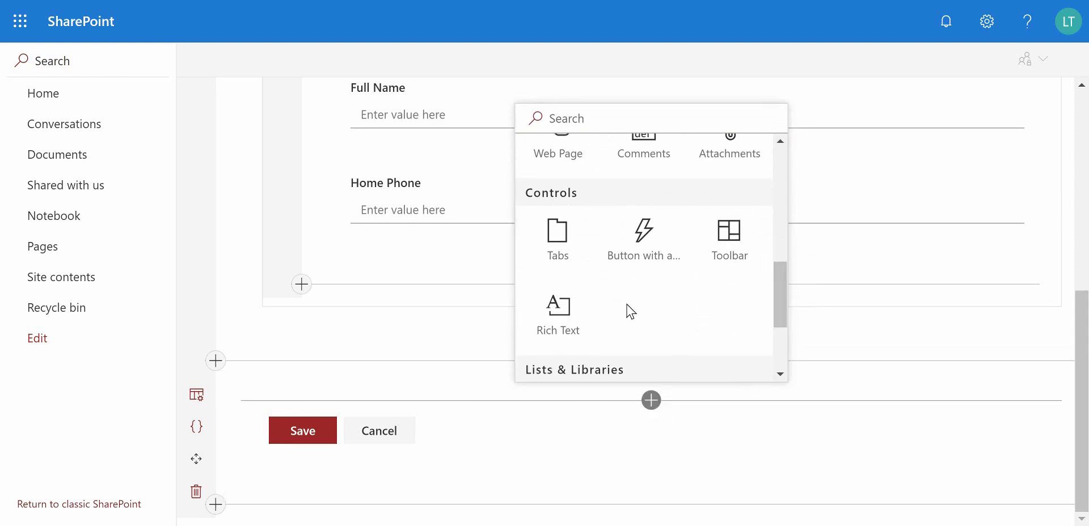
left_click(649, 262)
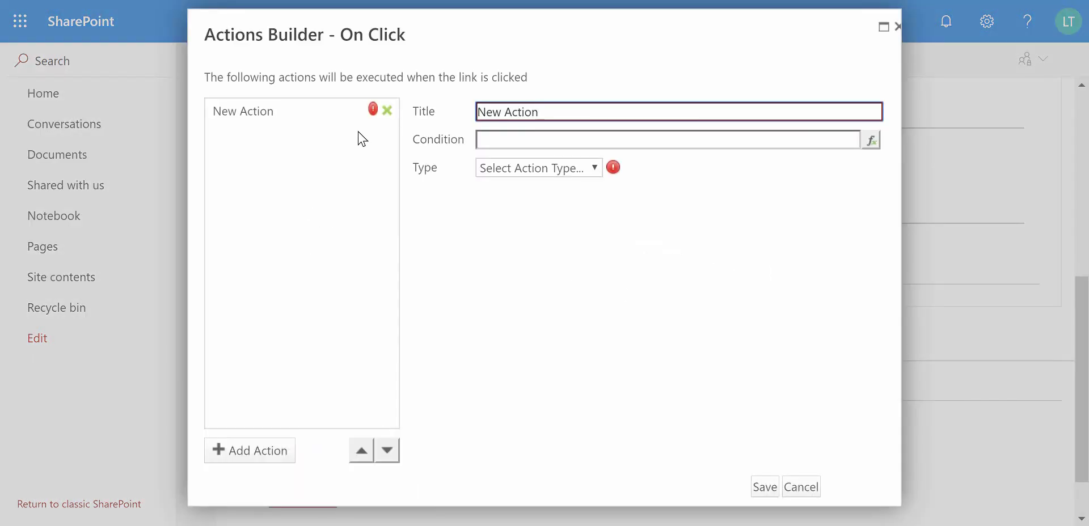
left_click(596, 168)
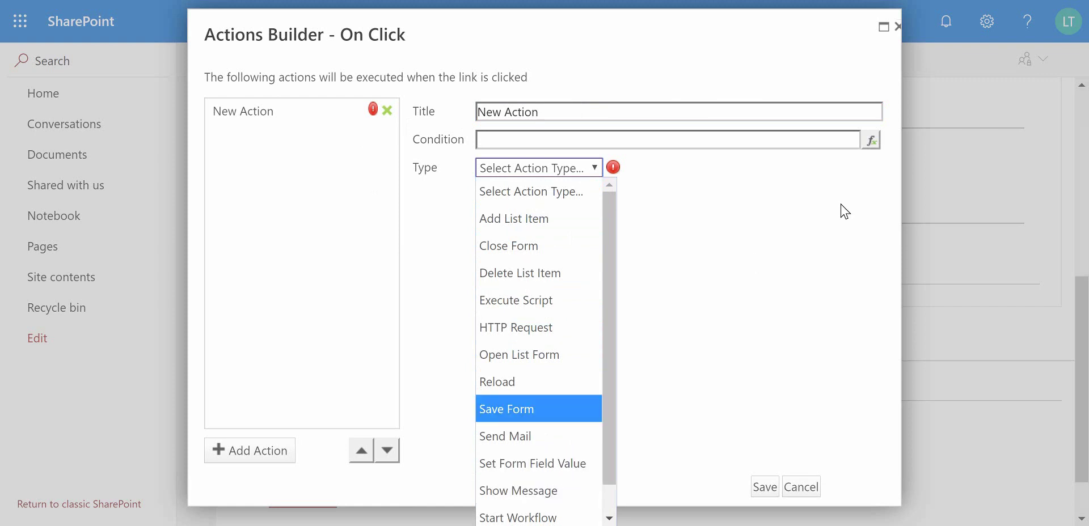
left_click(801, 488)
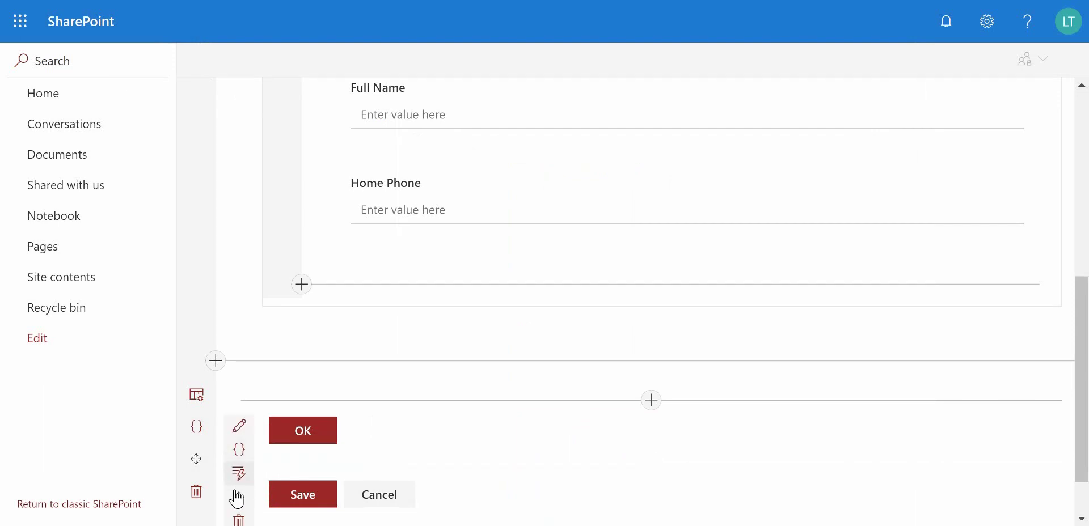
left_click(238, 518)
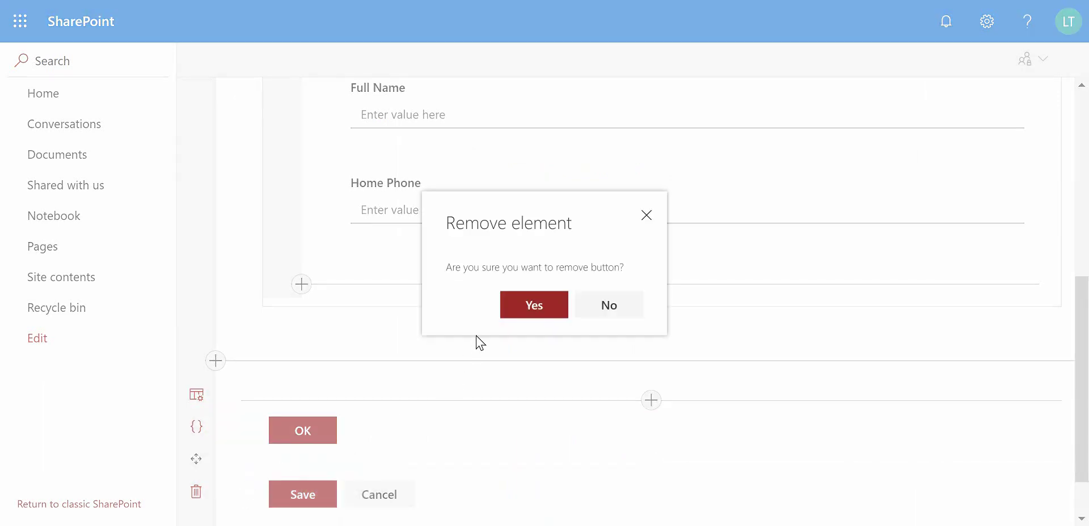
left_click(511, 313)
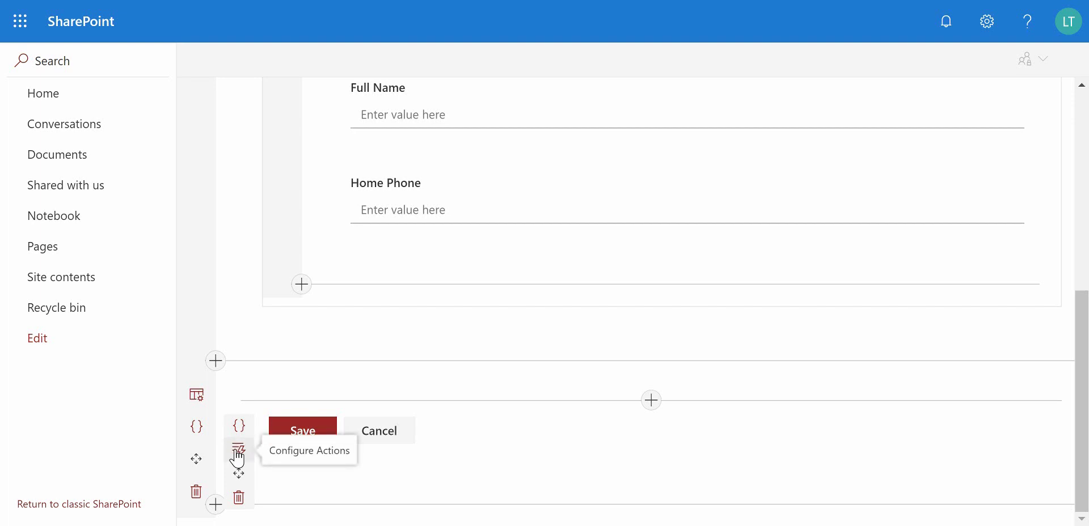
- Reopen the Save button's actions and insert a New Action after Save Form
left_click(238, 454)
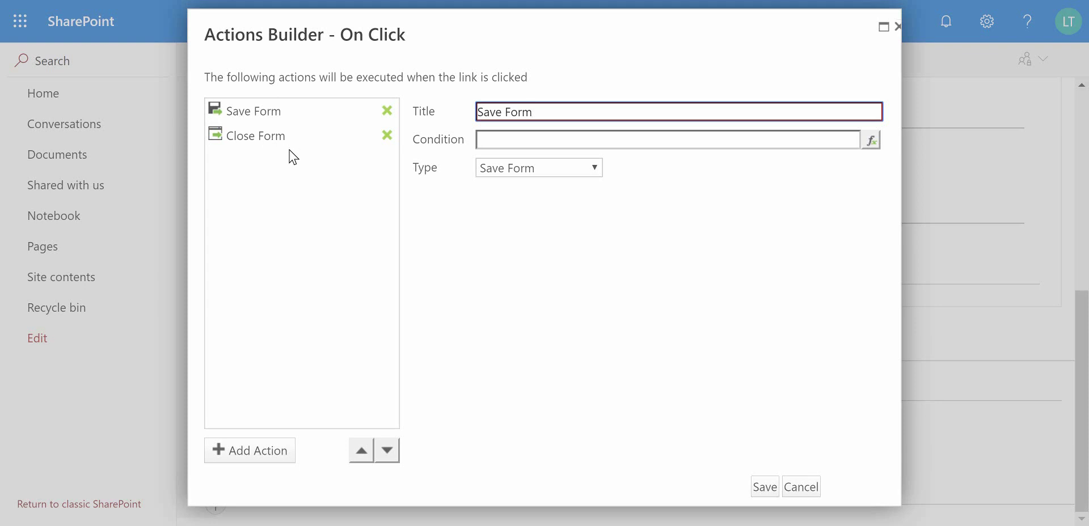
left_click(268, 451)
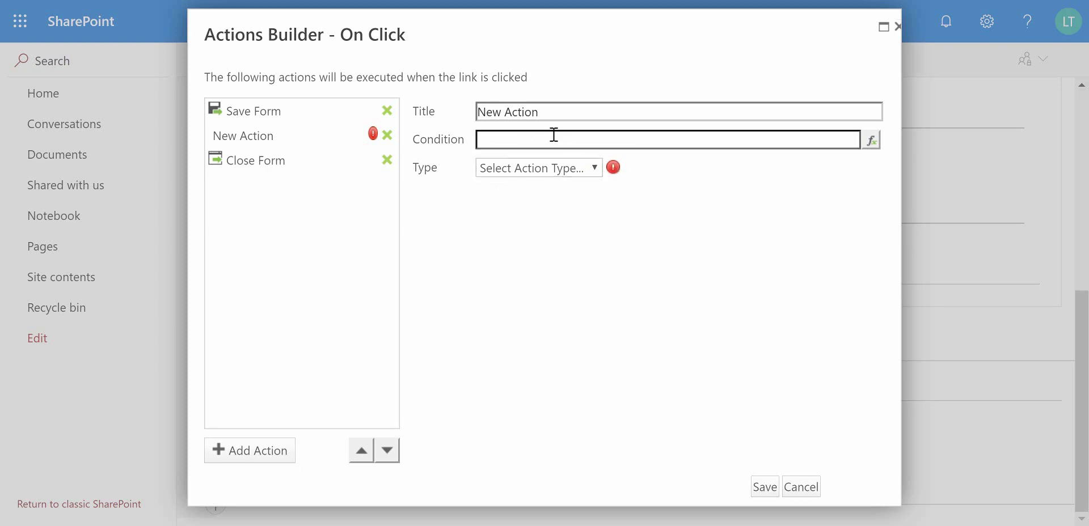
left_click(563, 111)
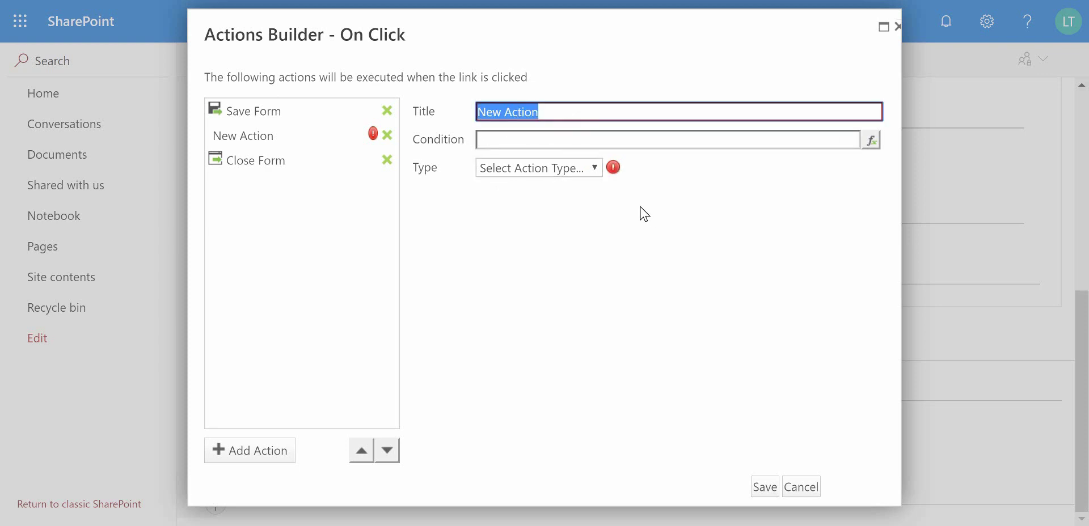
- Change the new action's type to Send Mail, ready to fill in the From field
left_click(595, 170)
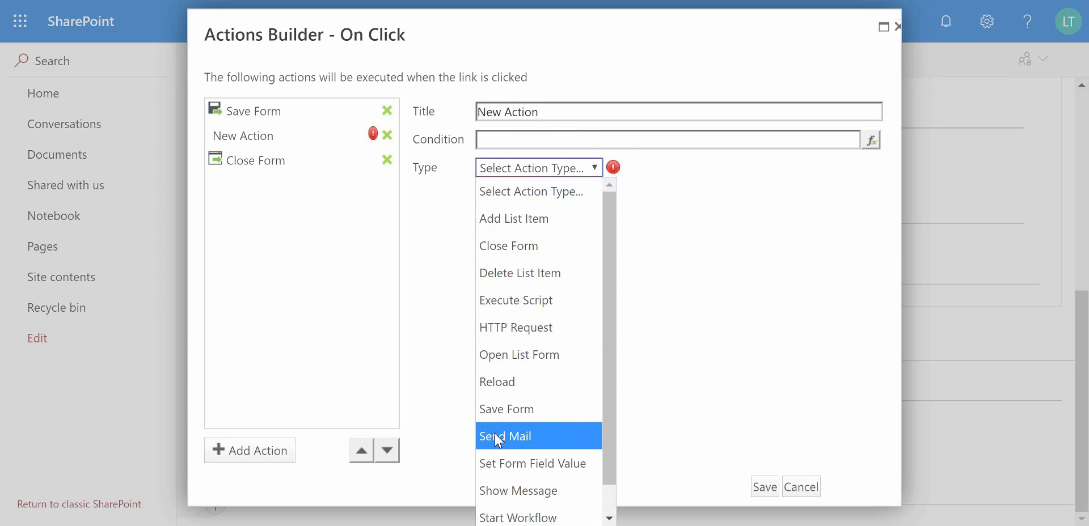
left_click(547, 448)
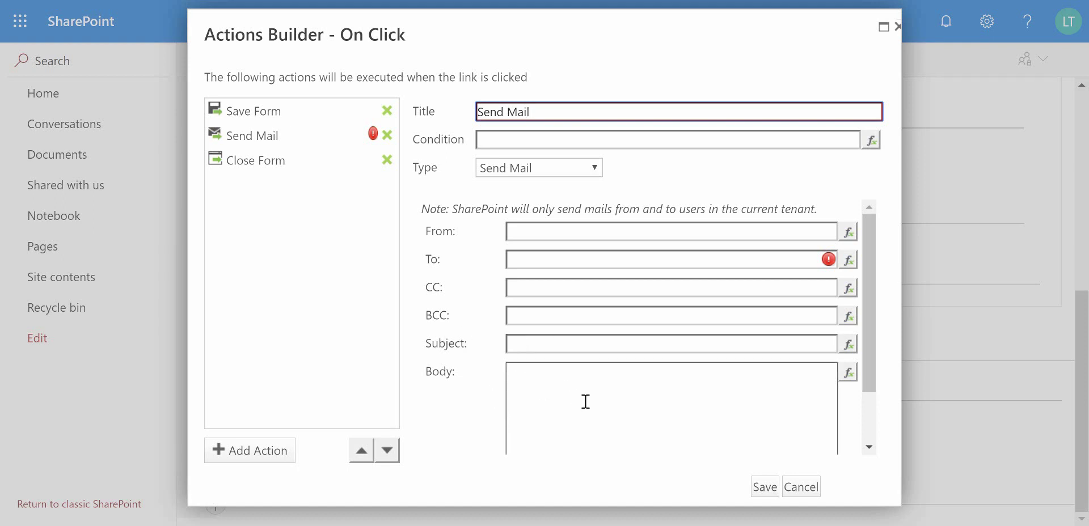
scroll(595, 402, "down", 1)
scroll(595, 402, "down", 2)
scroll(595, 403, "up", 3)
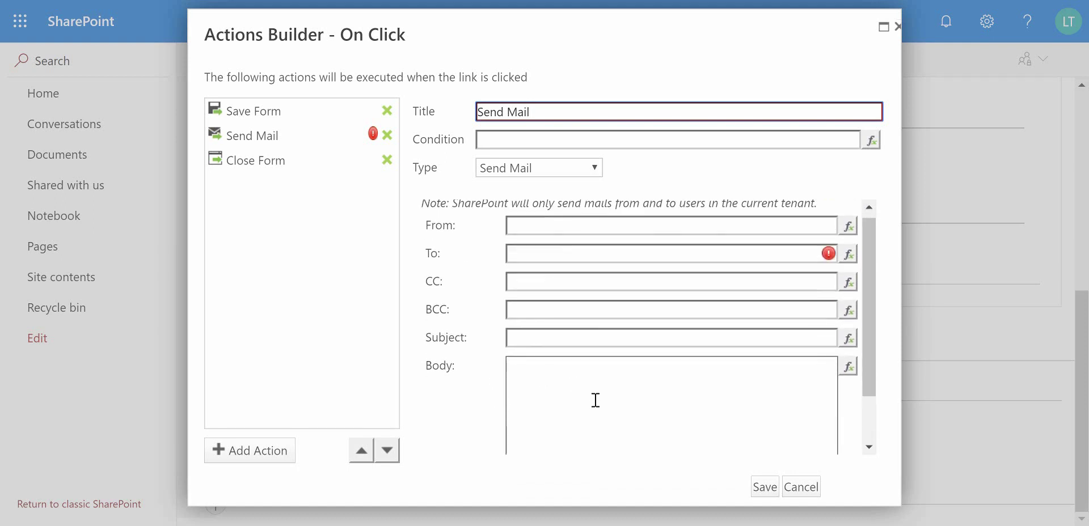
scroll(596, 400, "down", 1)
scroll(596, 400, "up", 1)
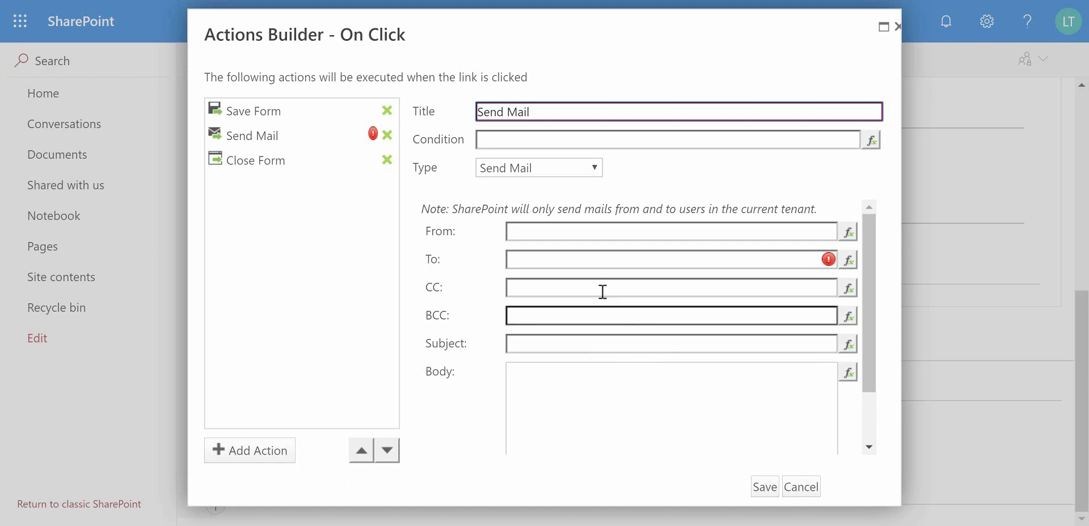
left_click(613, 237)
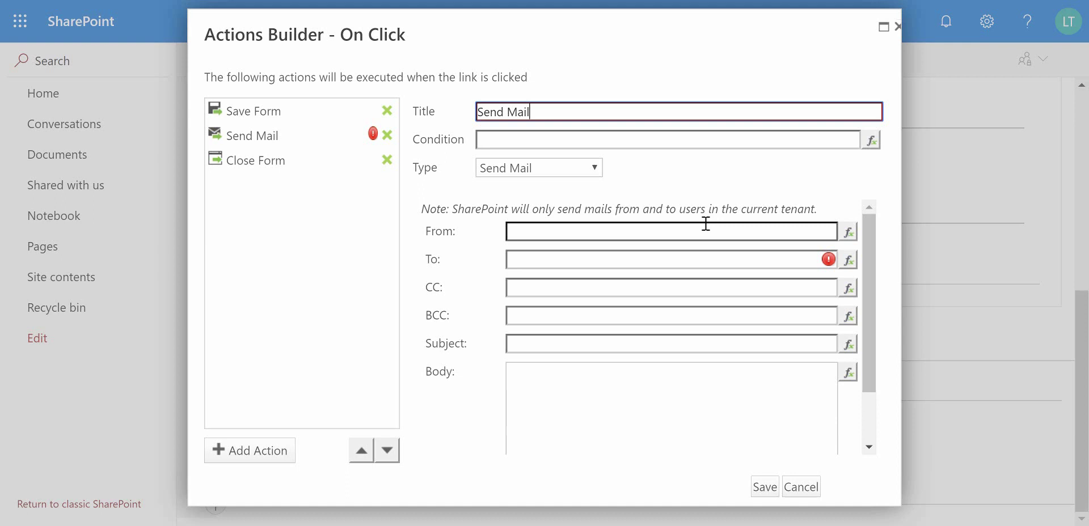
left_click(848, 232)
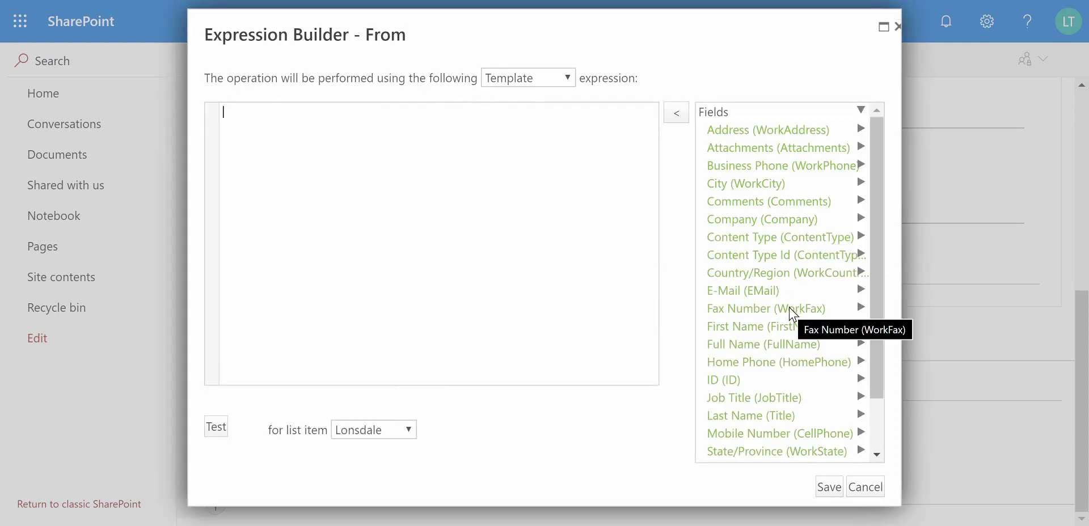
scroll(811, 315, "down", 3)
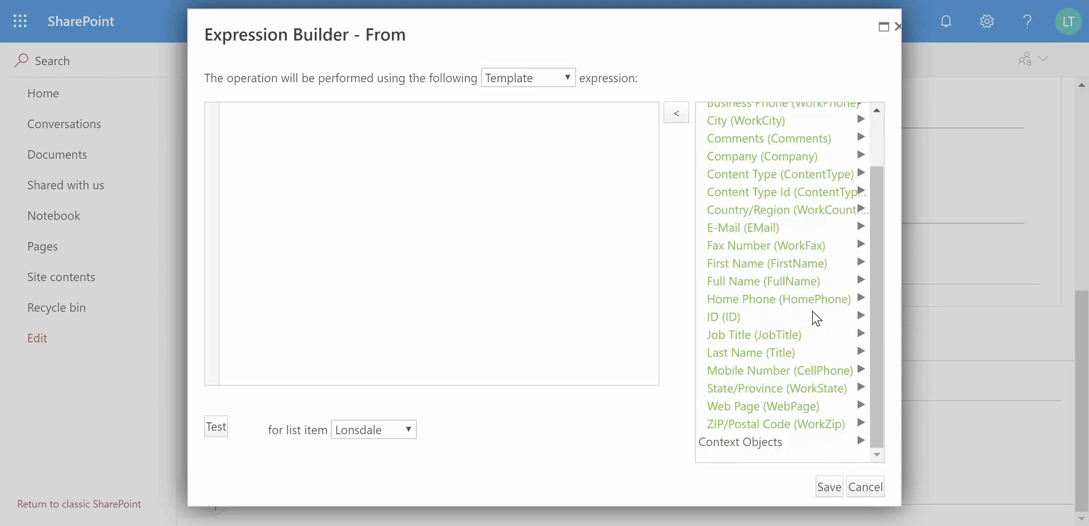
left_click(806, 448)
scroll(836, 345, "down", 3)
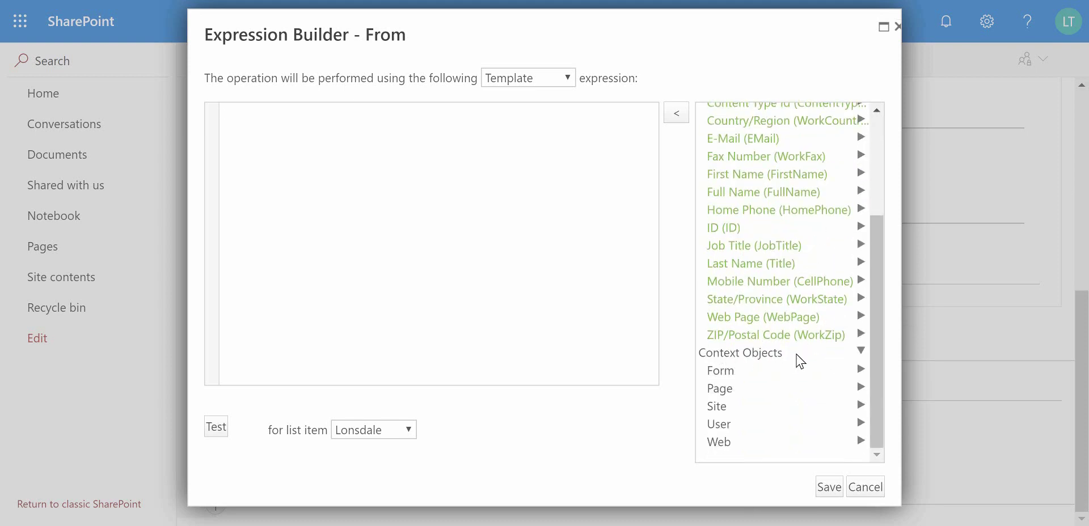
left_click(728, 427)
scroll(760, 326, "down", 3)
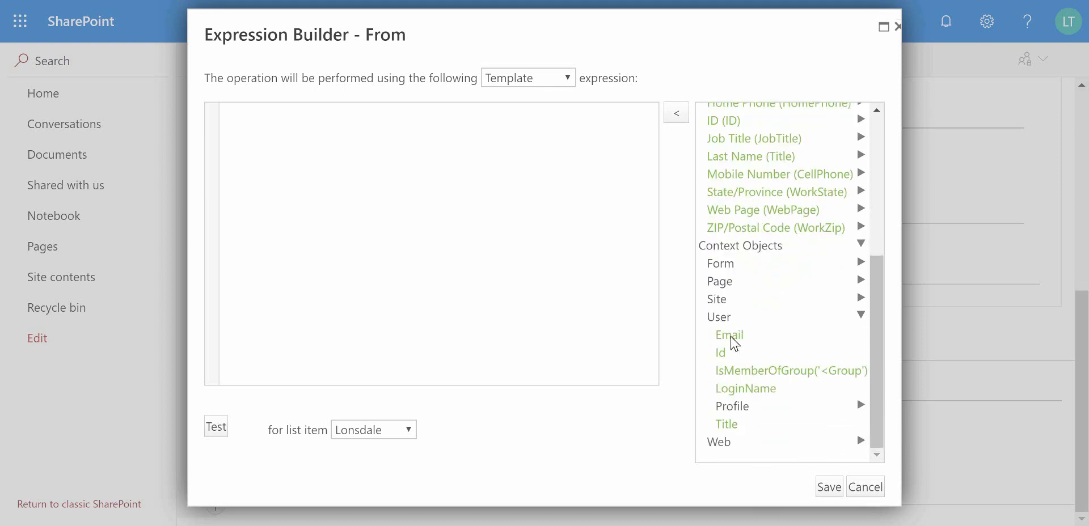
double_click(733, 339)
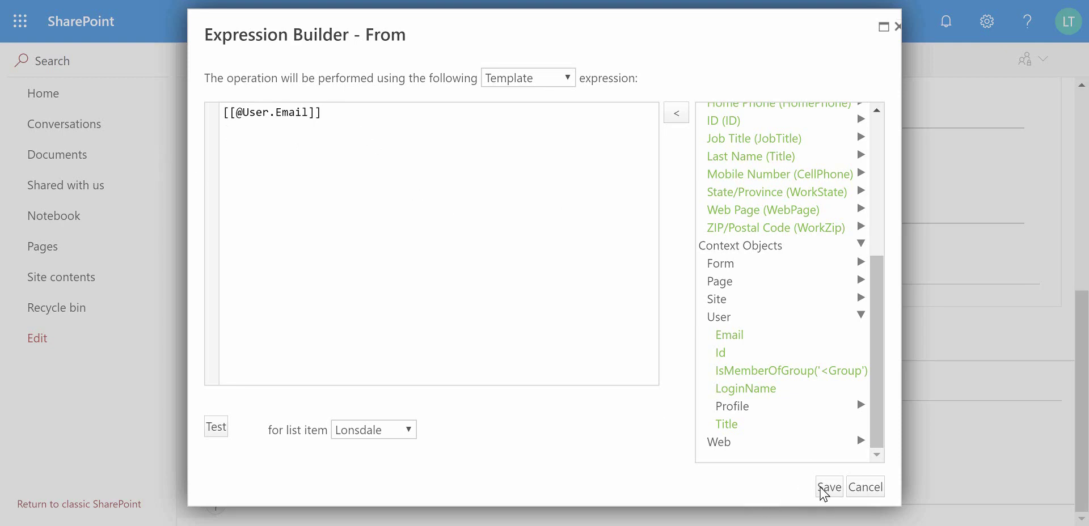
left_click(828, 492)
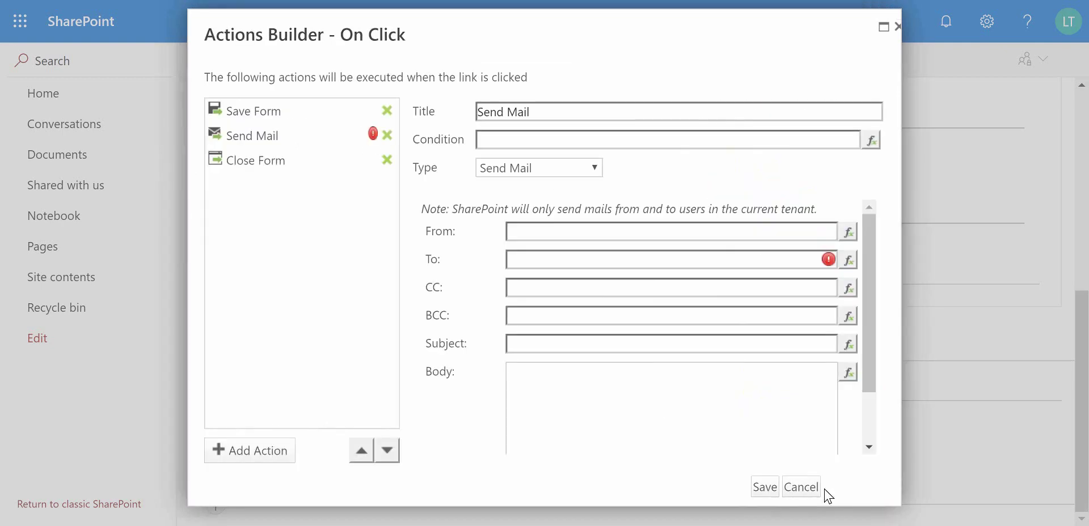
- Set the To field to the contact's E-Mail field, [[EMail]]
left_click(848, 260)
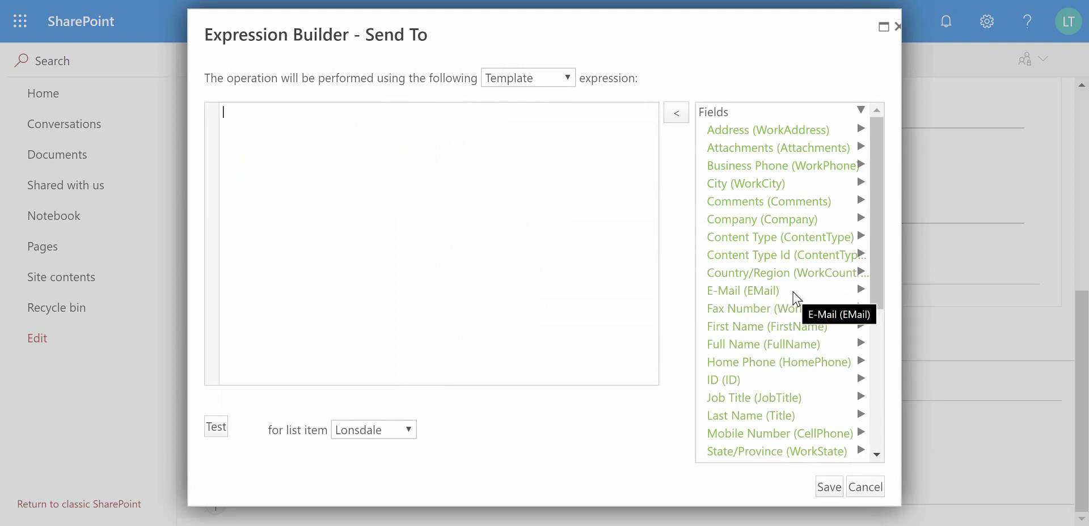
left_click(796, 296)
double_click(744, 290)
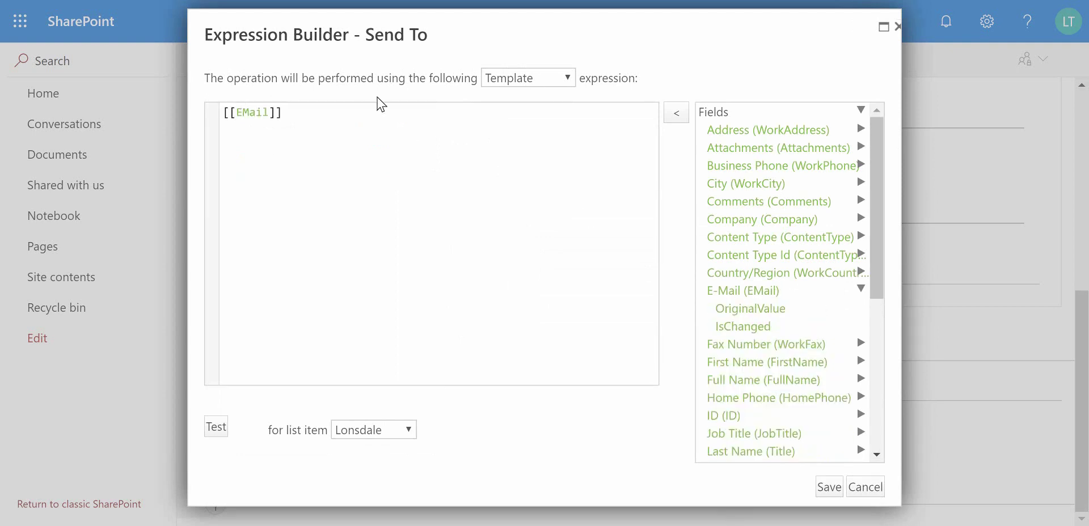
left_click(828, 487)
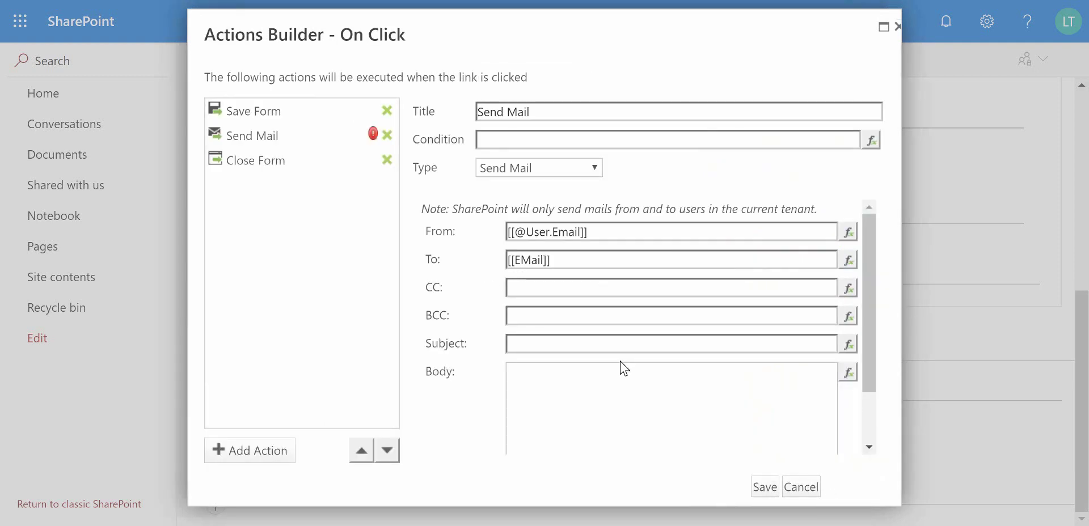
- Enter subject 'Created Contact Details For You' and body 'Please confirm that these contact details are correct:'
left_click(557, 346)
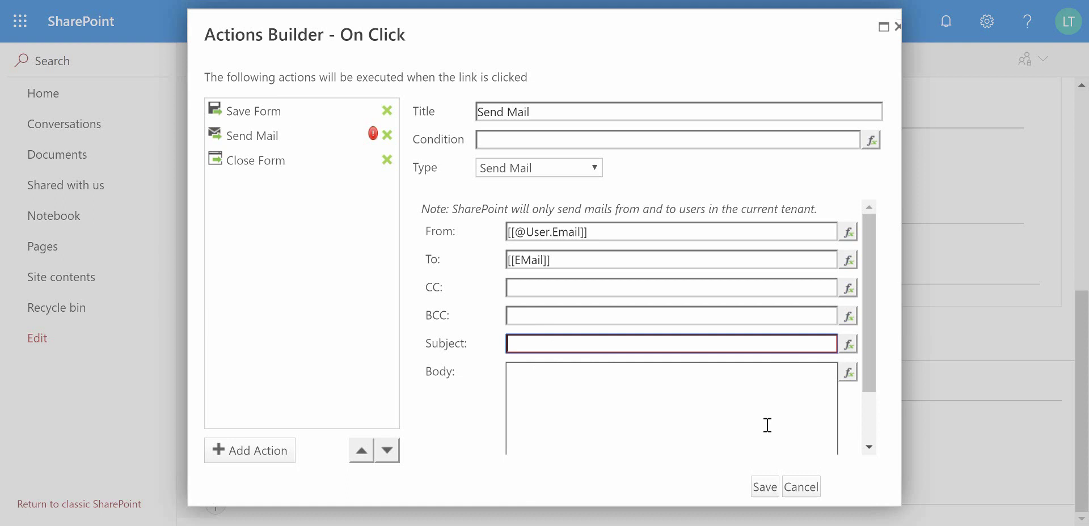
type("Created Cont")
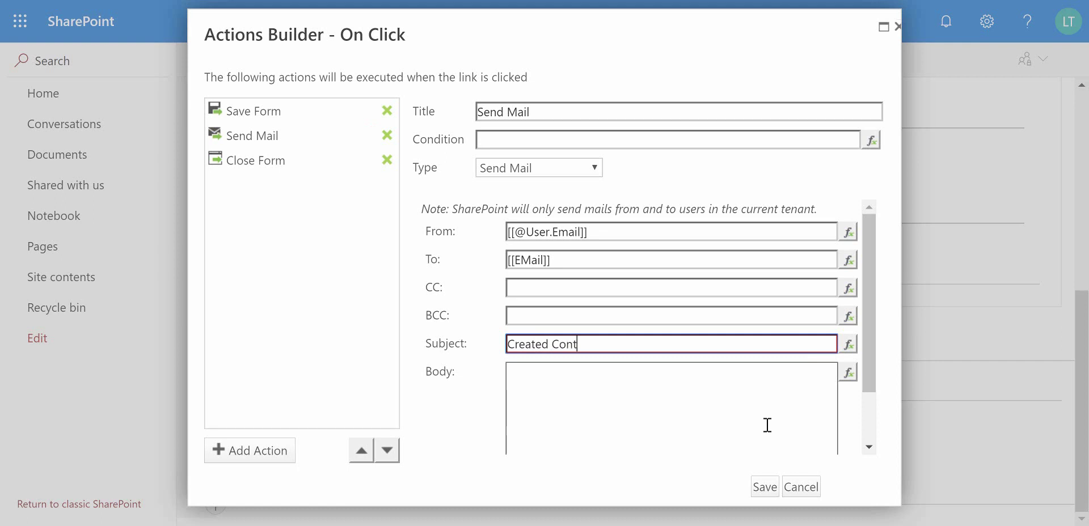
type("act Details For You")
left_click(774, 425)
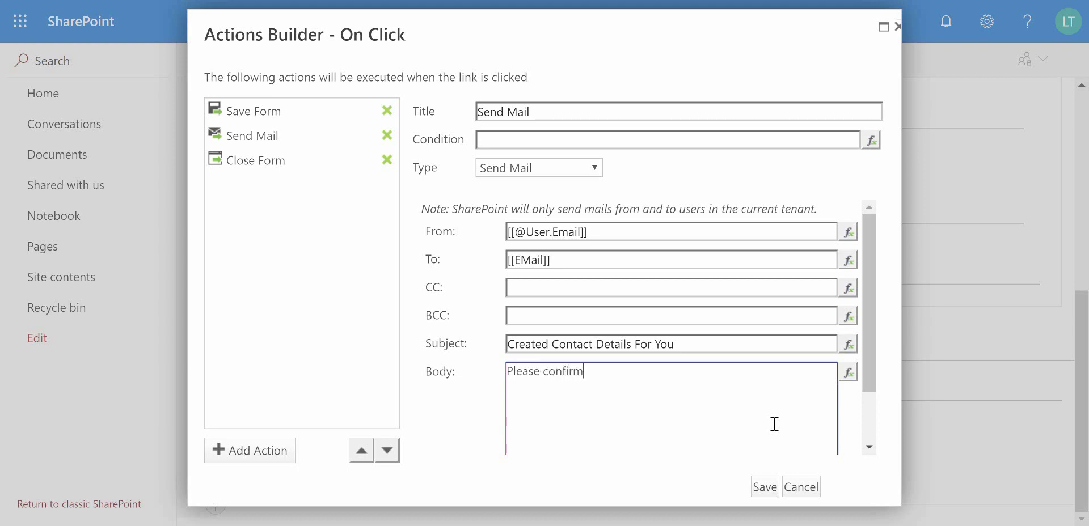
type("t these cont")
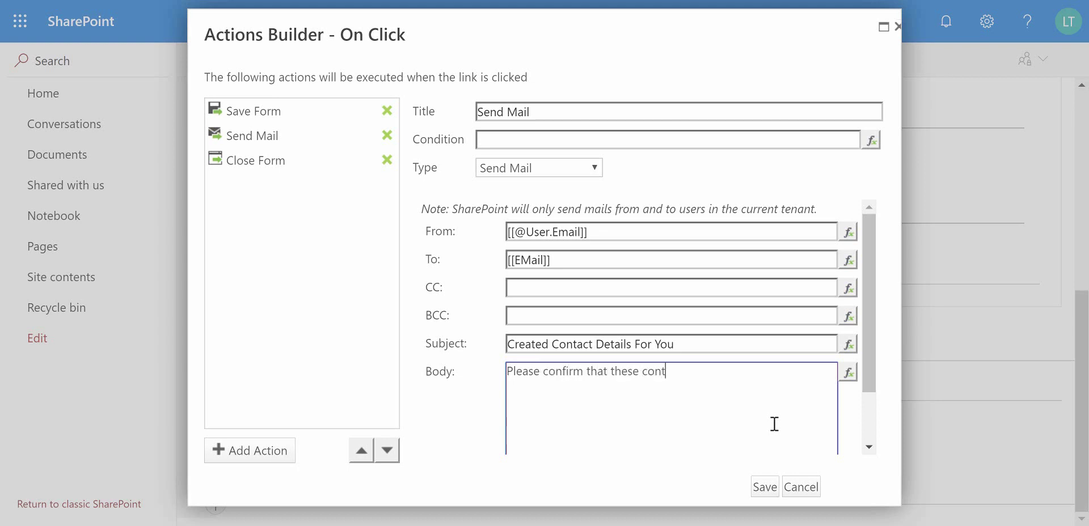
type("act details are correct")
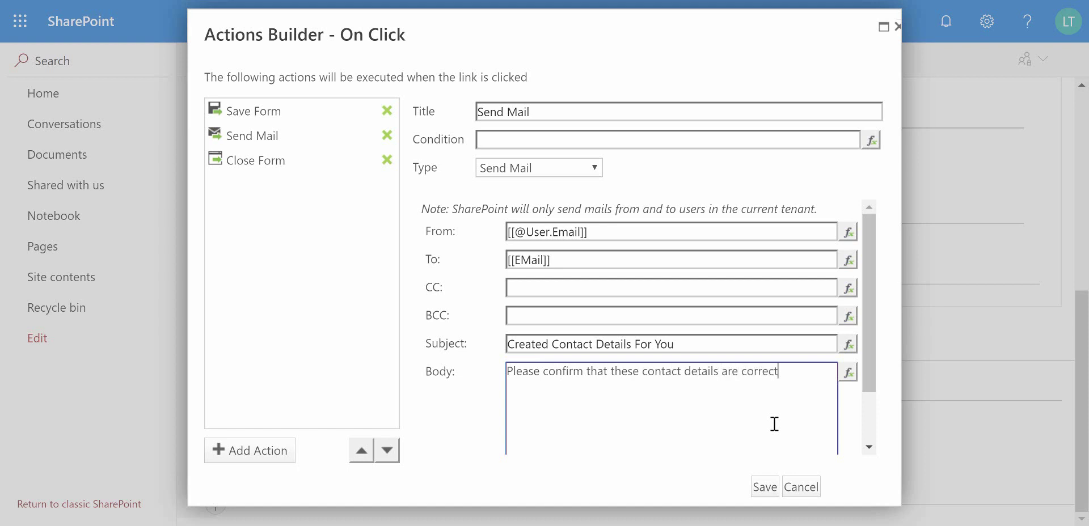
type(":")
key("Return")
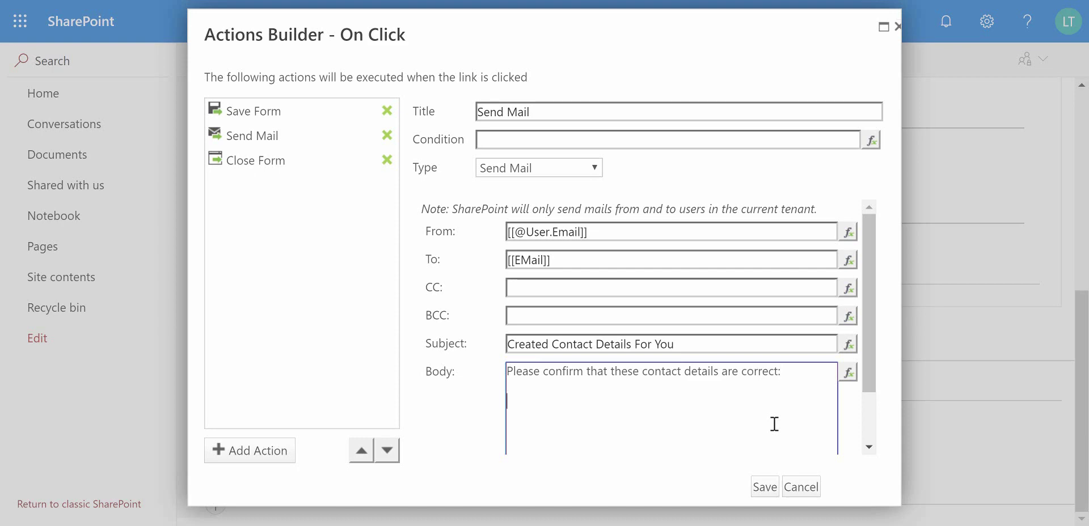
left_click(848, 373)
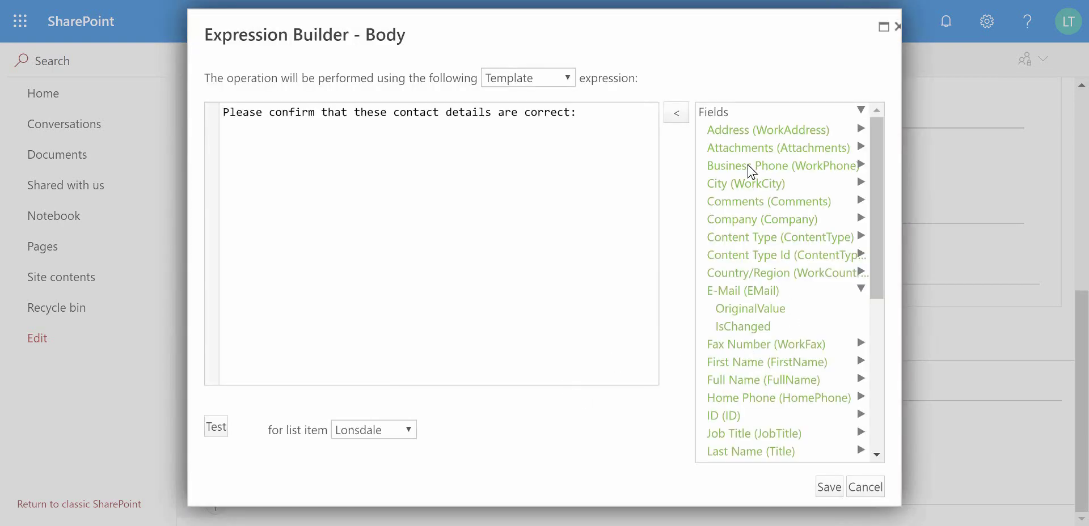
- Cancel the body expression editor and insert a New Action after Send Mail
left_click(595, 116)
left_click(874, 492)
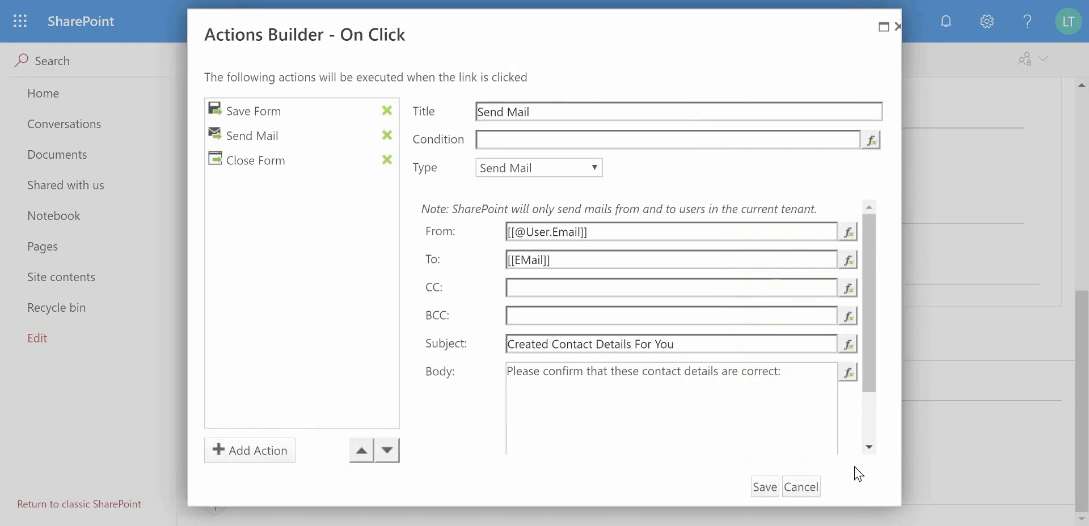
left_click(764, 380)
scroll(773, 414, "down", 3)
scroll(774, 413, "up", 3)
left_click(282, 454)
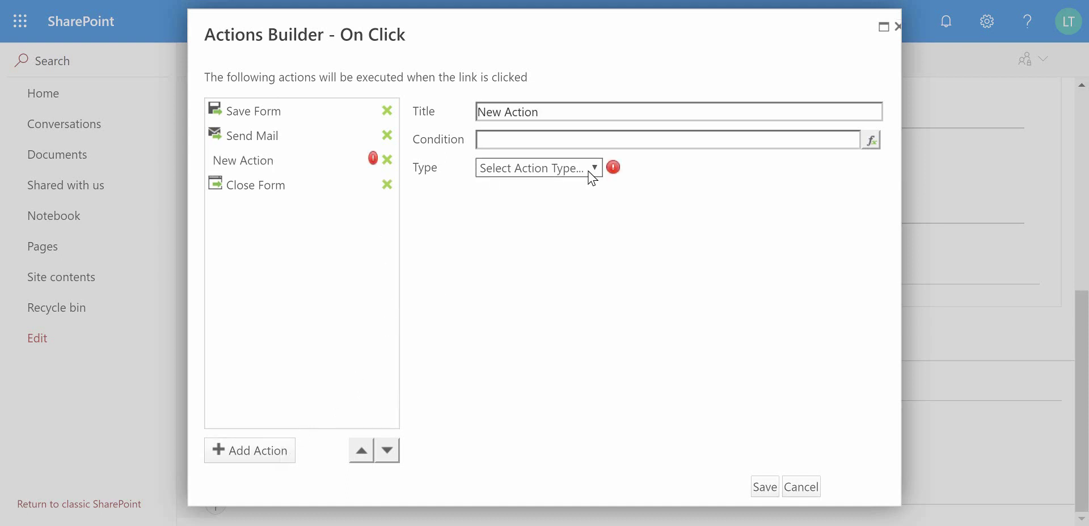
- Make the new action a Show Message shown as Status, delay 5, colour Success
left_click(590, 170)
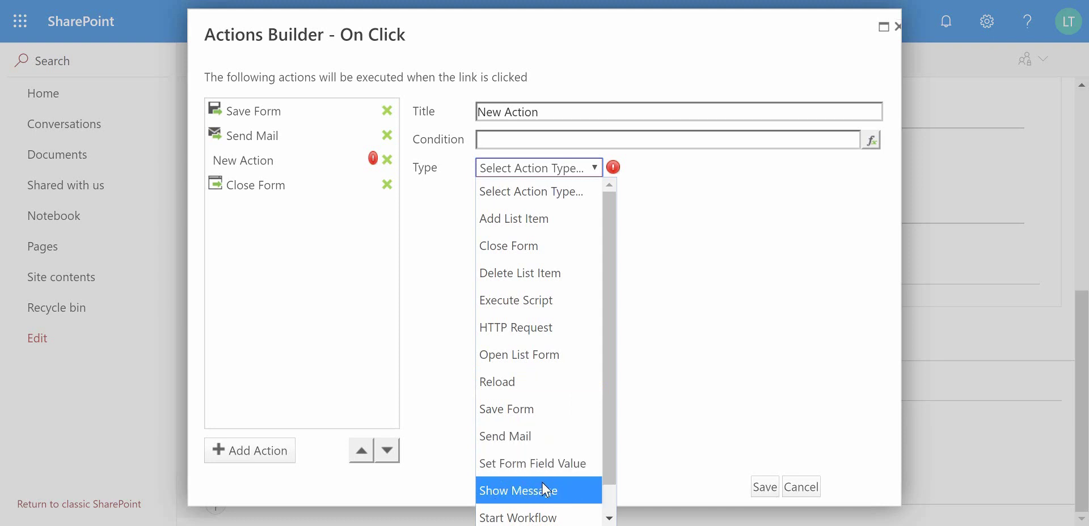
left_click(514, 492)
left_click(555, 174)
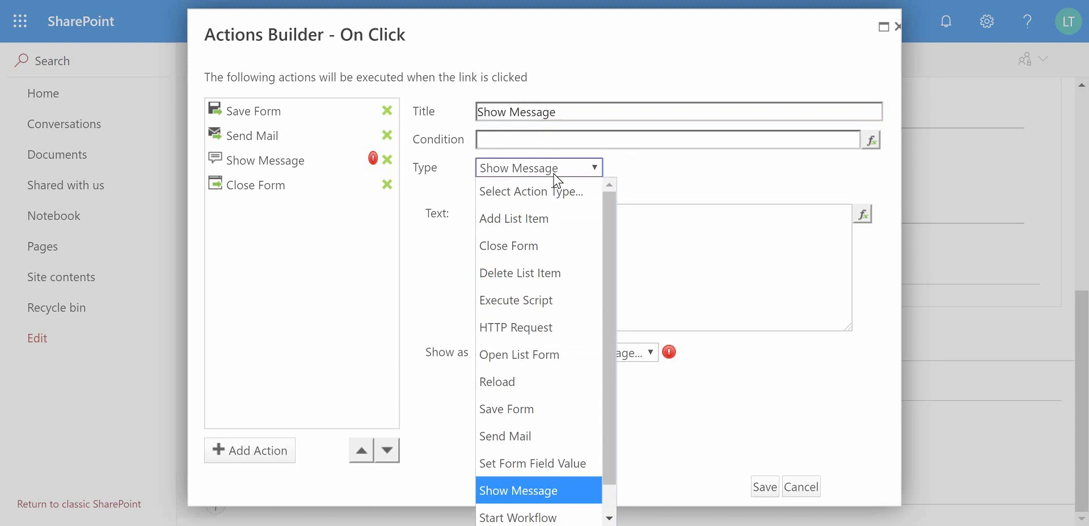
left_click(677, 230)
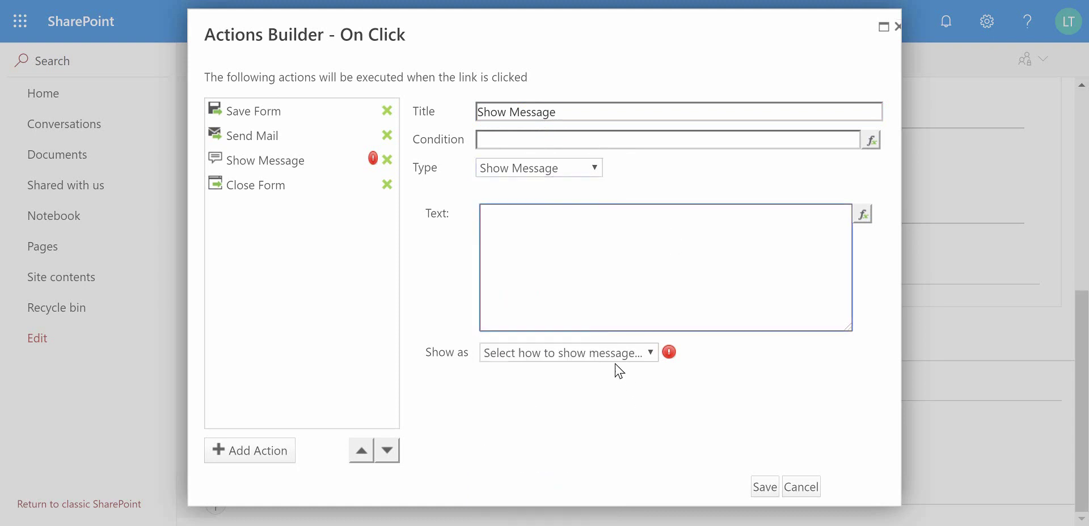
left_click(617, 354)
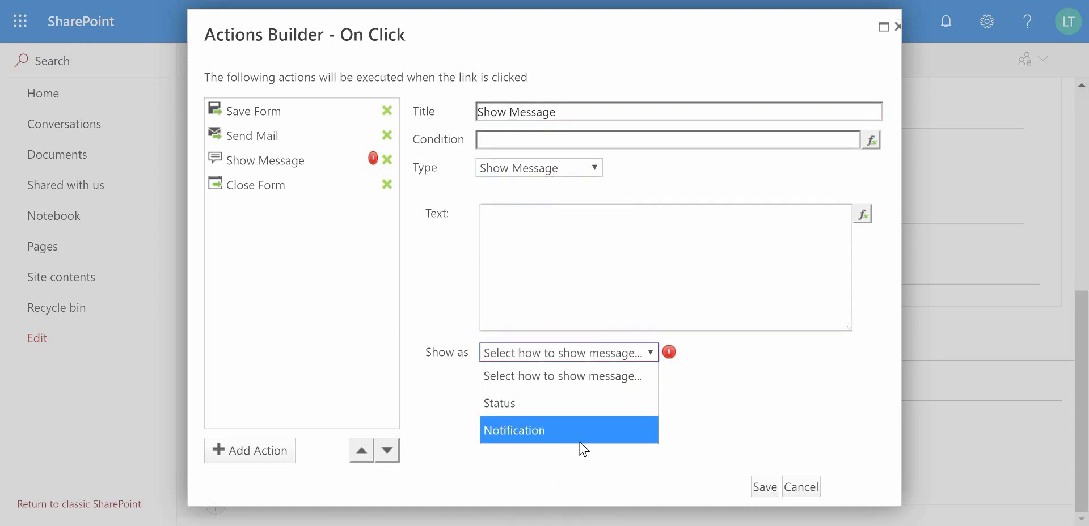
left_click(569, 404)
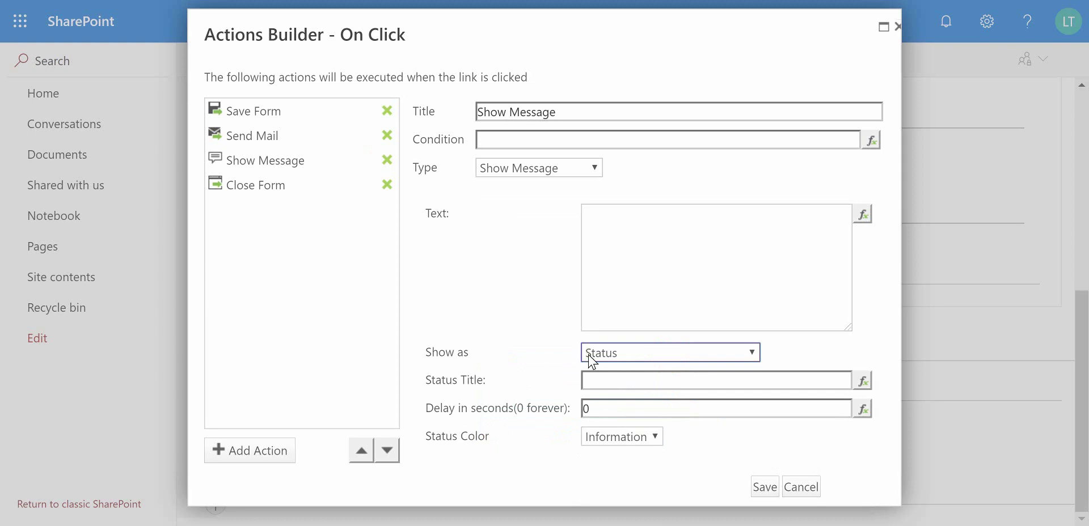
left_click(590, 404)
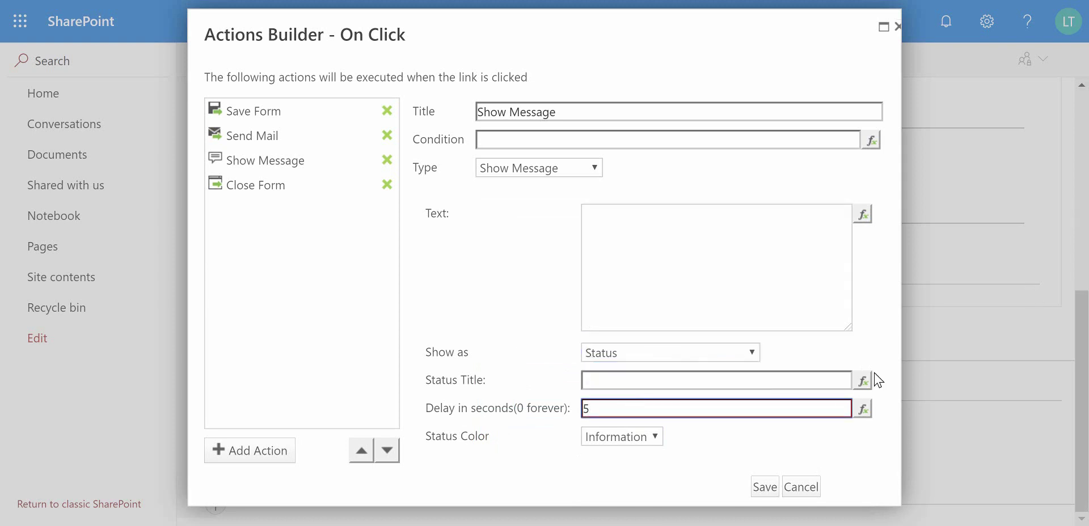
left_click(601, 437)
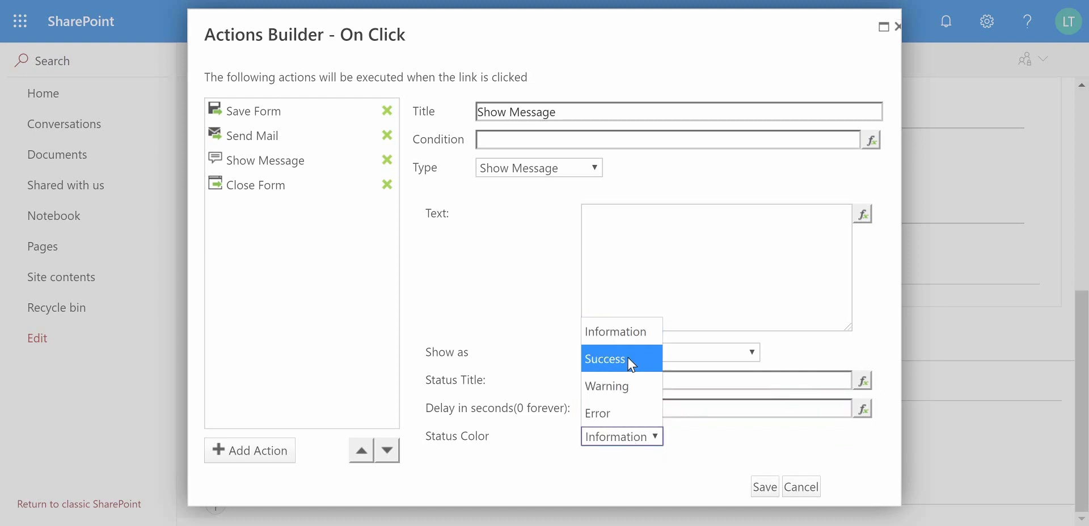
left_click(631, 361)
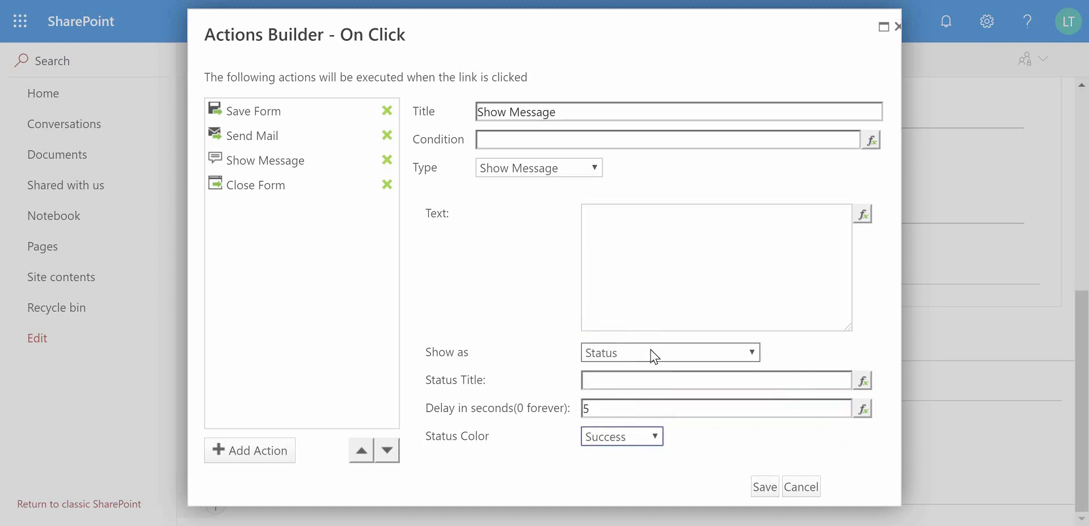
- Title it 'Successfully Submitted' with text 'Successfully Saved Contact Details.', then add another action
left_click(729, 385)
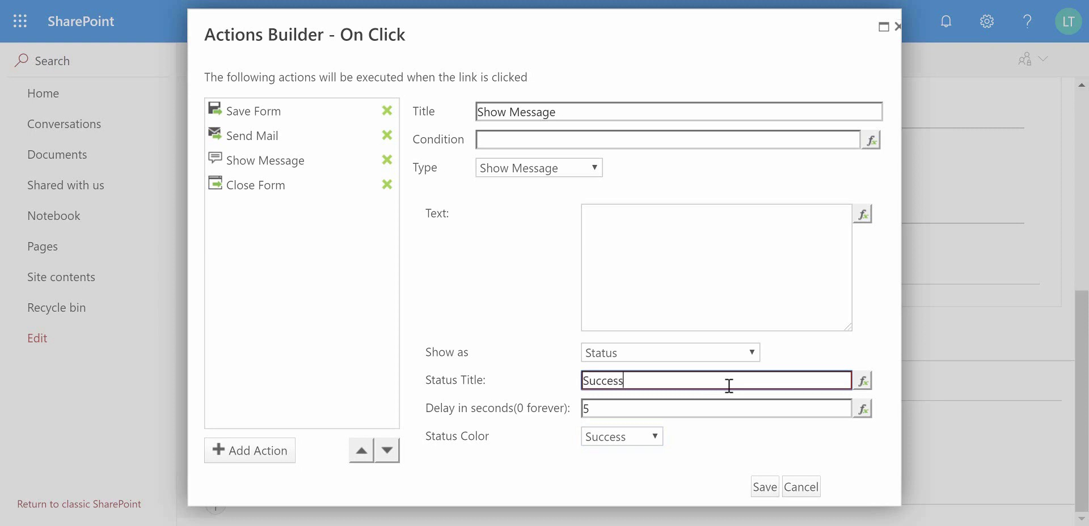
type("Successfully Submitted")
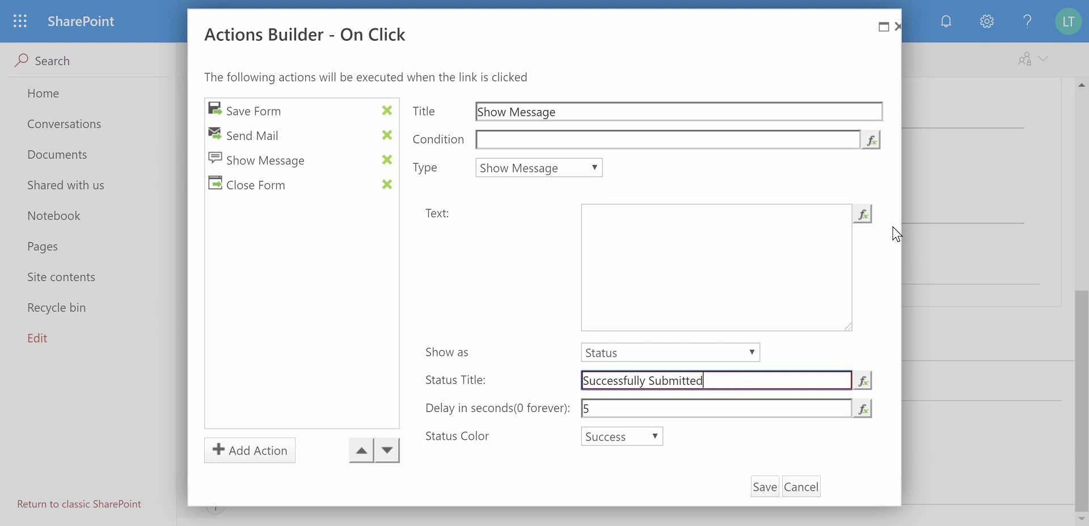
left_click(709, 244)
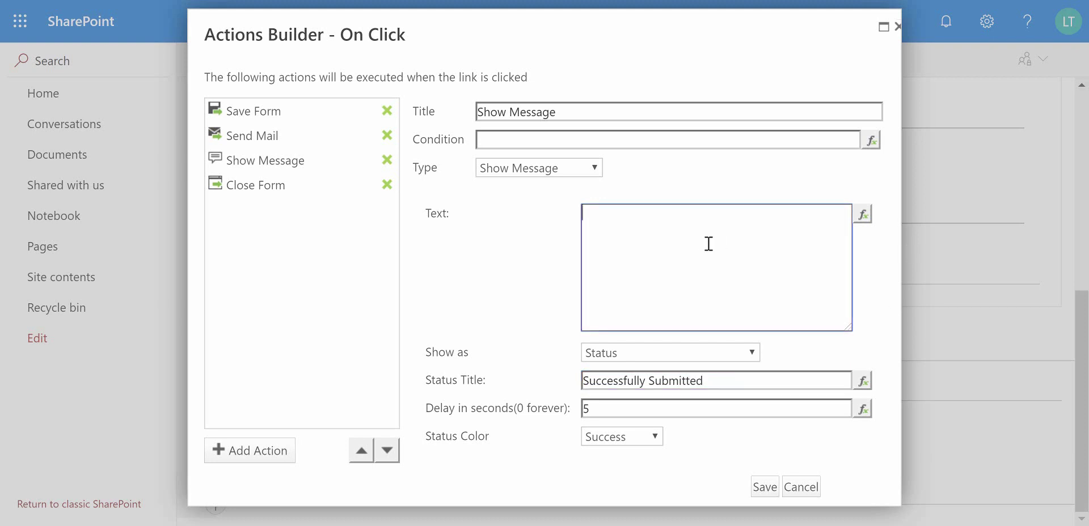
type("Successfully Saved Contact Details.")
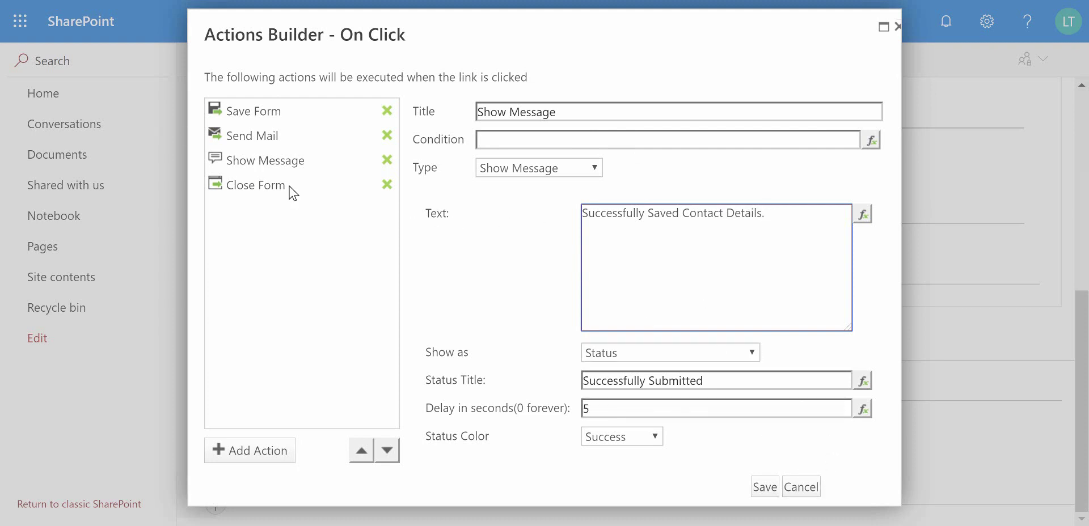
left_click(283, 451)
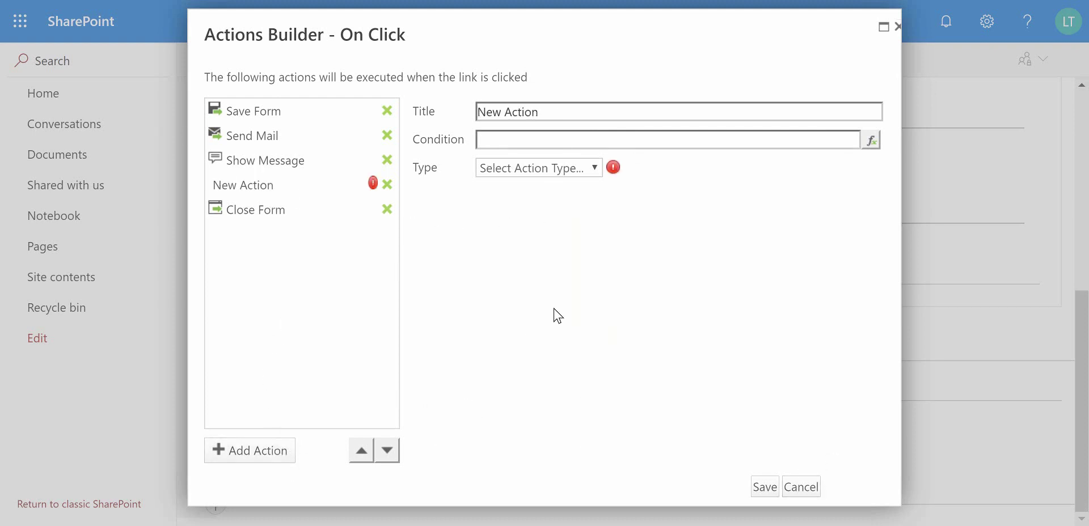
- Try Add List Item then Execute Script on the extra action, then delete it
left_click(571, 167)
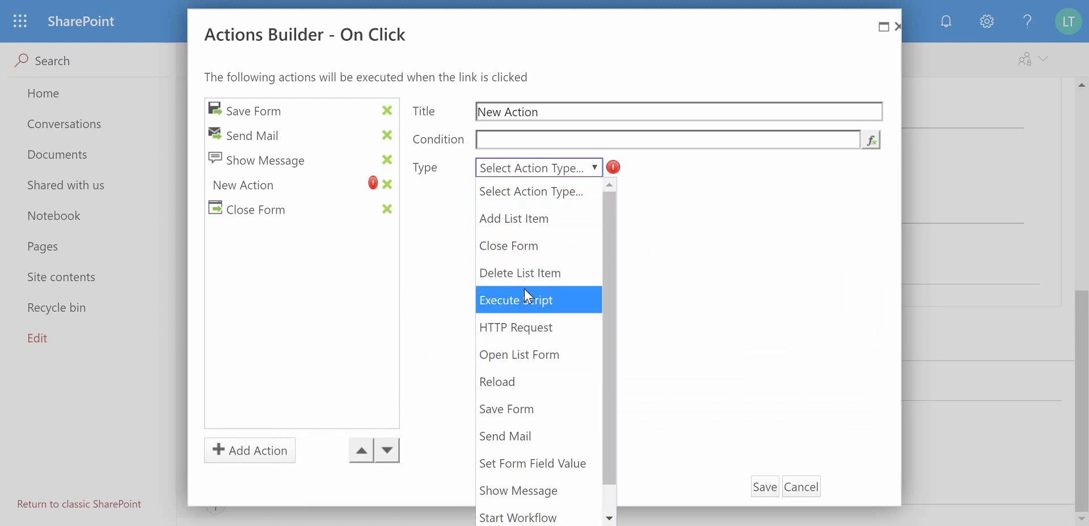
left_click(503, 220)
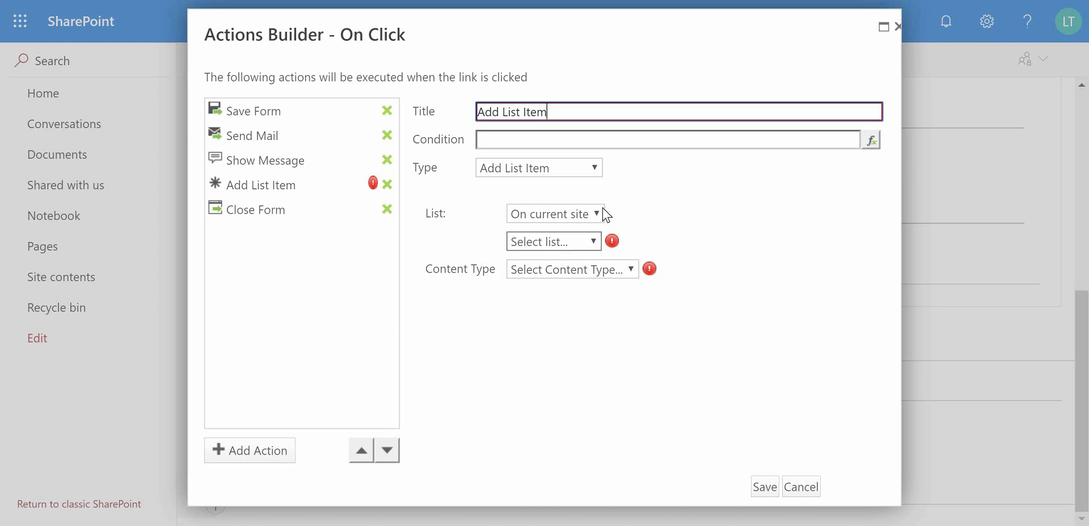
left_click(584, 168)
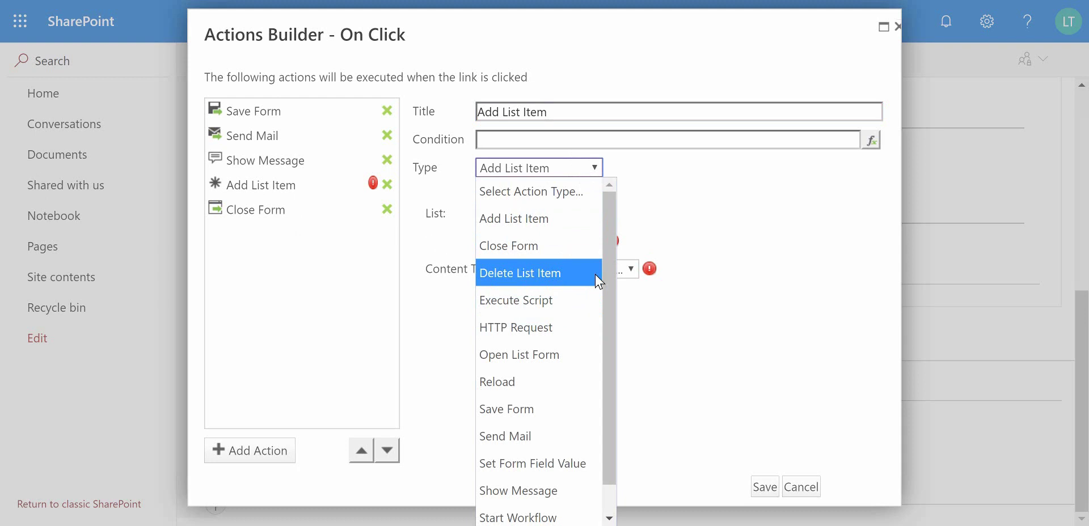
left_click(563, 315)
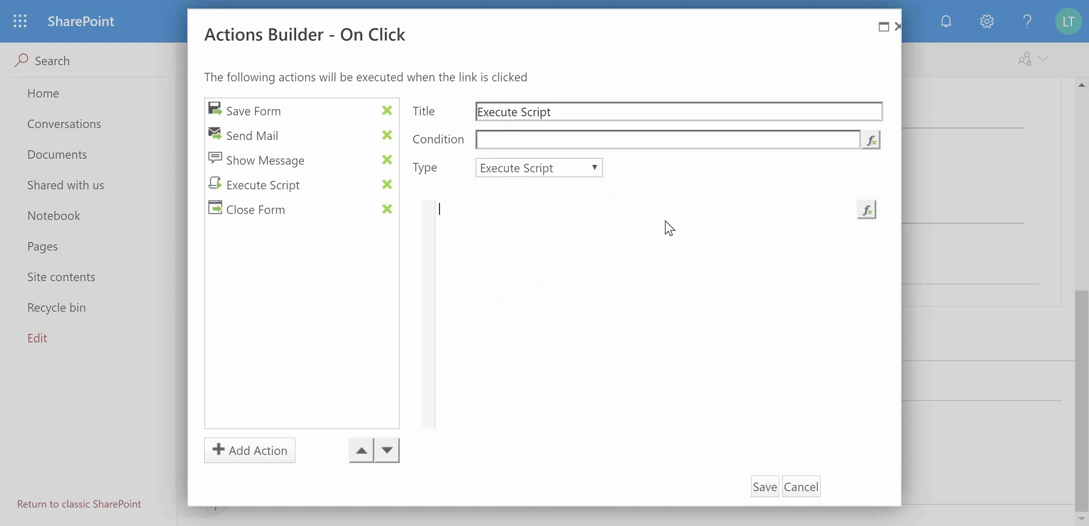
left_click(546, 173)
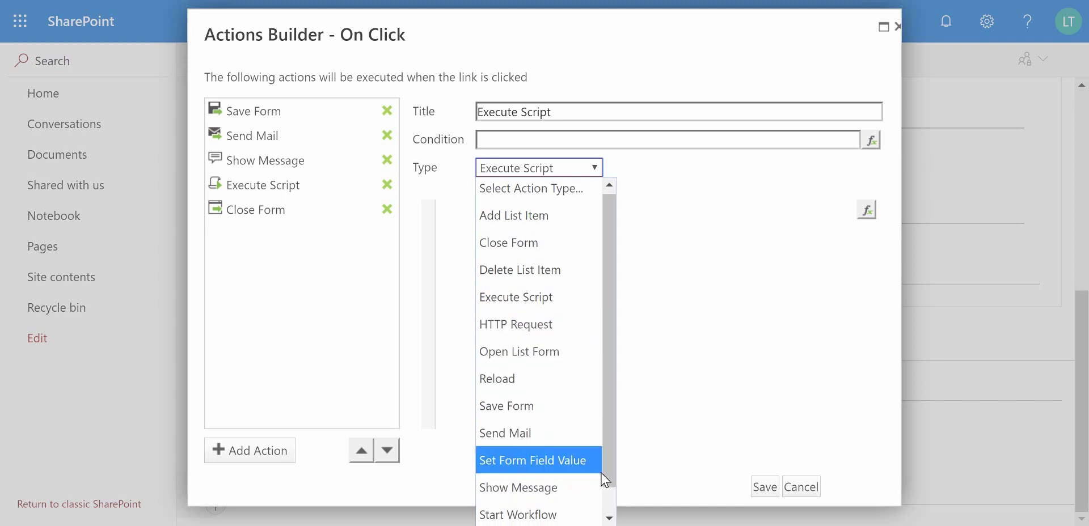
scroll(605, 480, "down", 1)
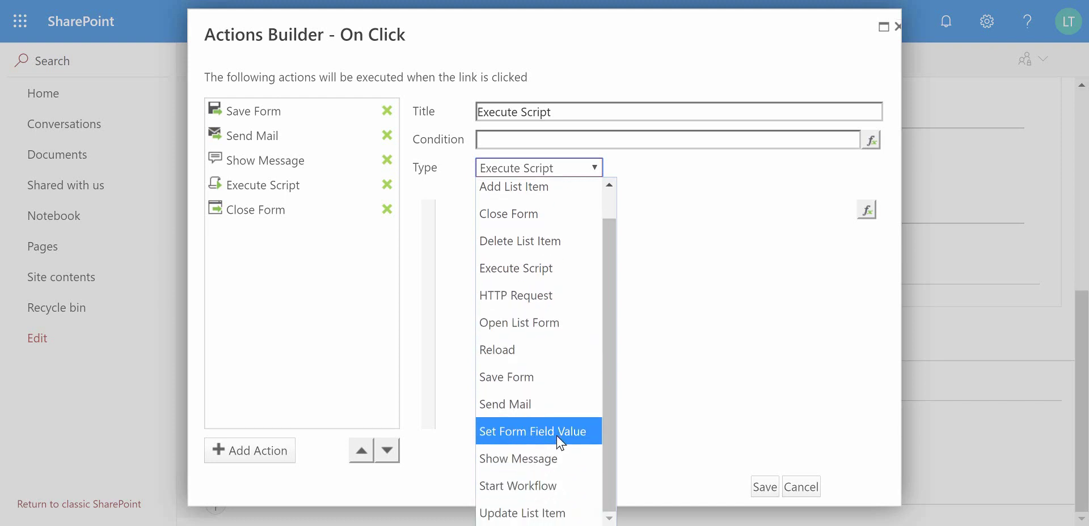
scroll(536, 377, "up", 1)
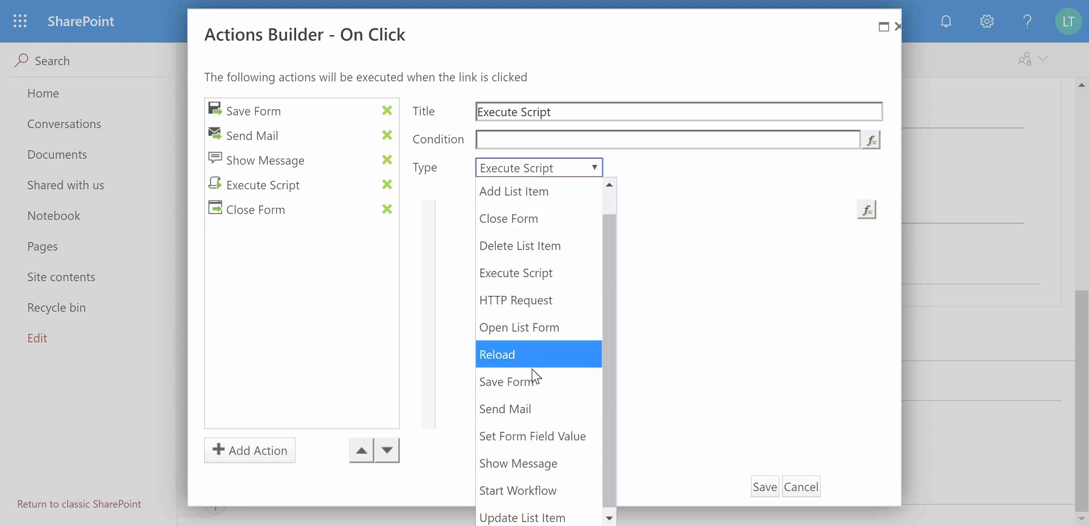
scroll(492, 295, "up", 1)
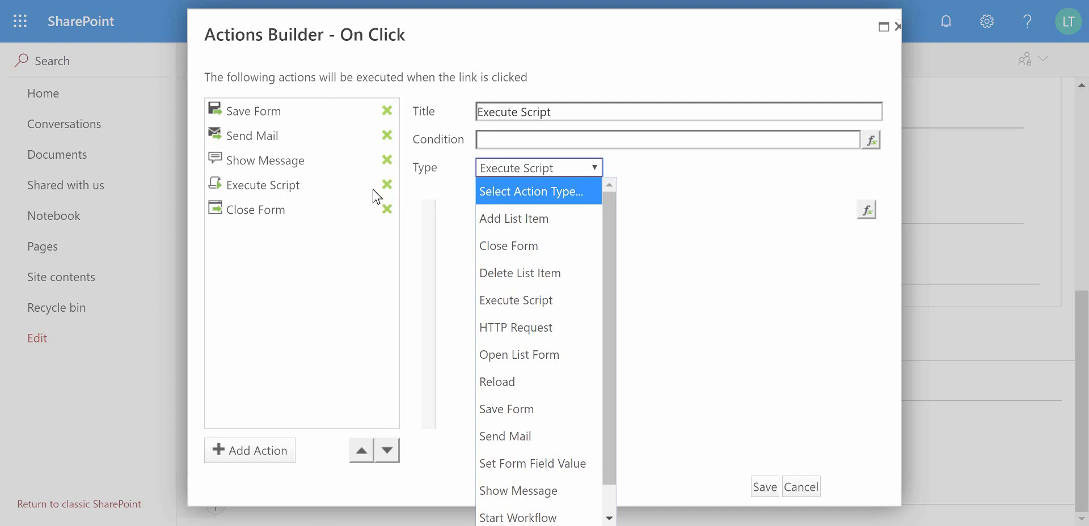
left_click(410, 196)
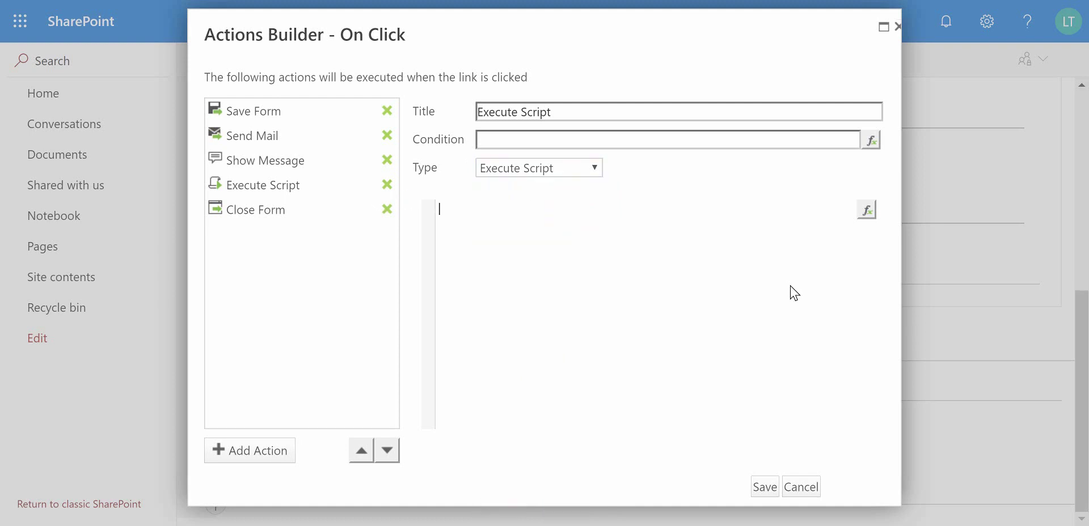
left_click(388, 185)
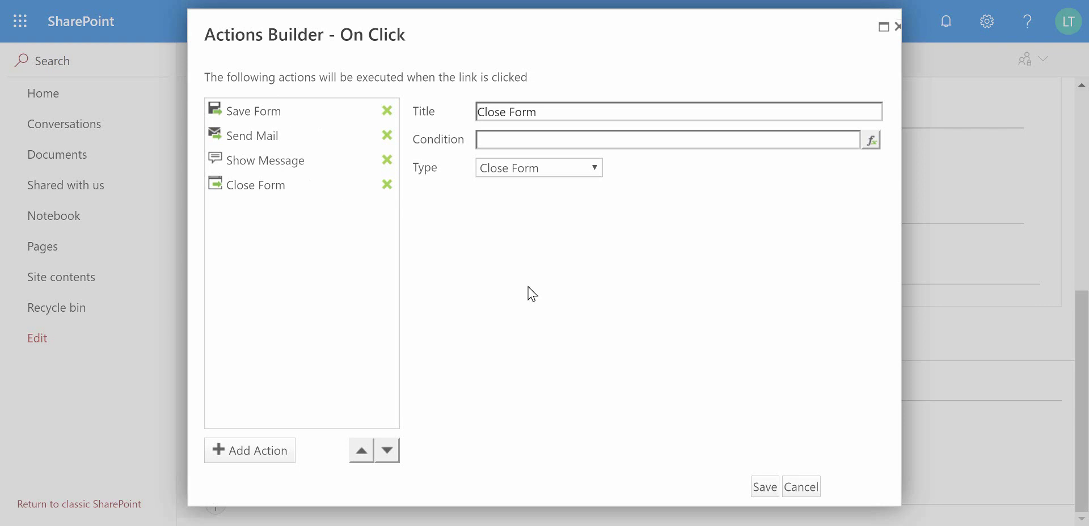
- Save the Save button's action list and close the Actions Builder
left_click(763, 488)
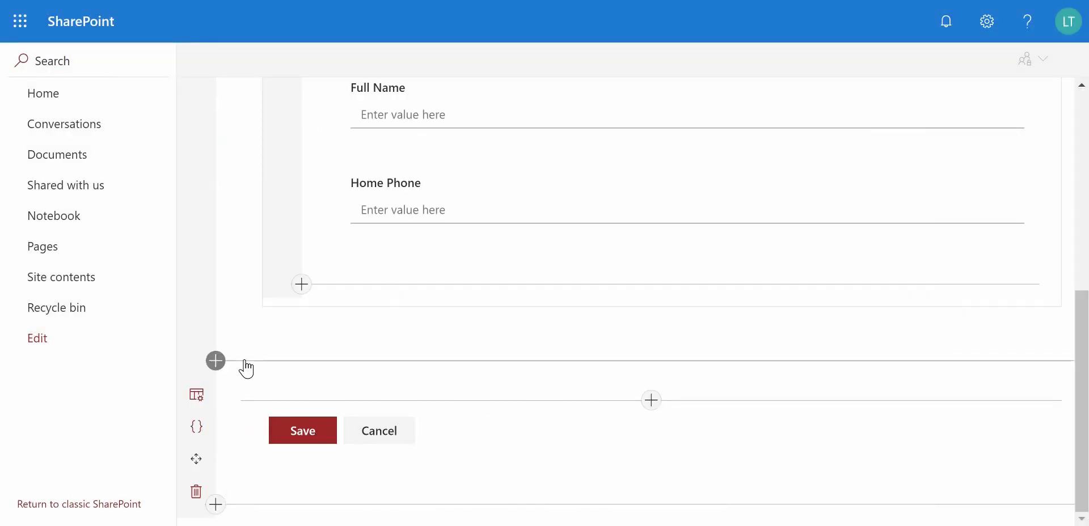
scroll(699, 343, "up", 7)
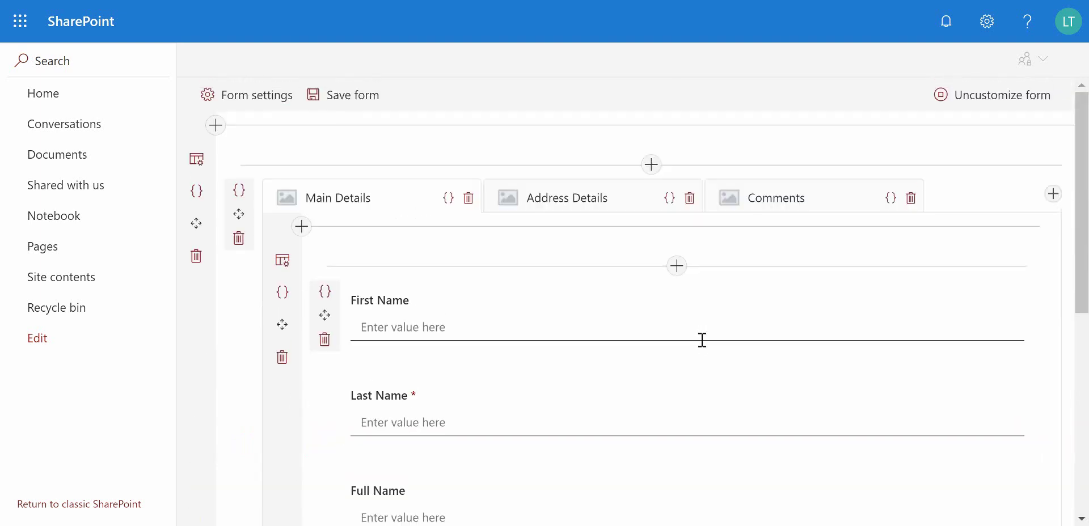
scroll(501, 383, "down", 4)
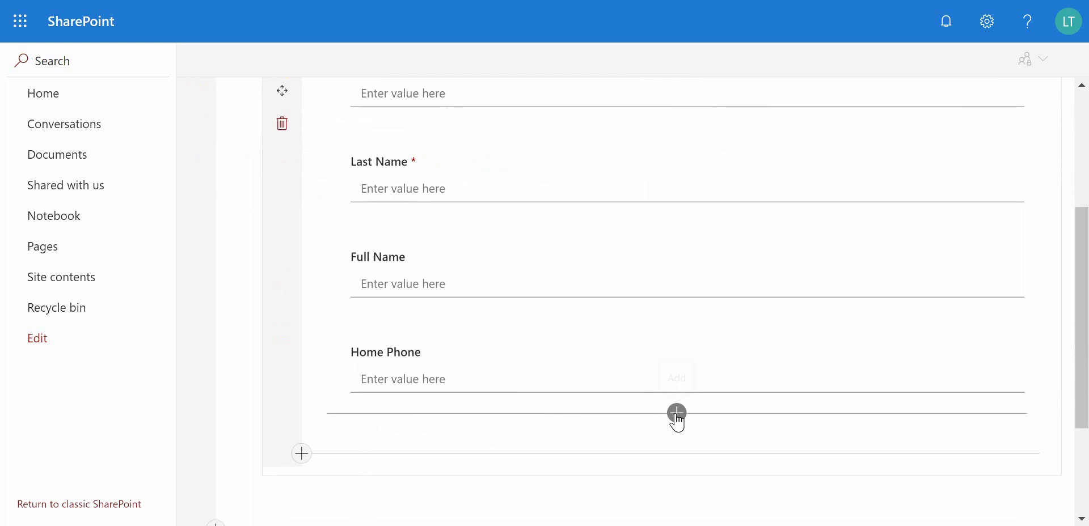
- Add the E-Mail field below Home Phone and save the form configuration
left_click(676, 414)
left_click(617, 308)
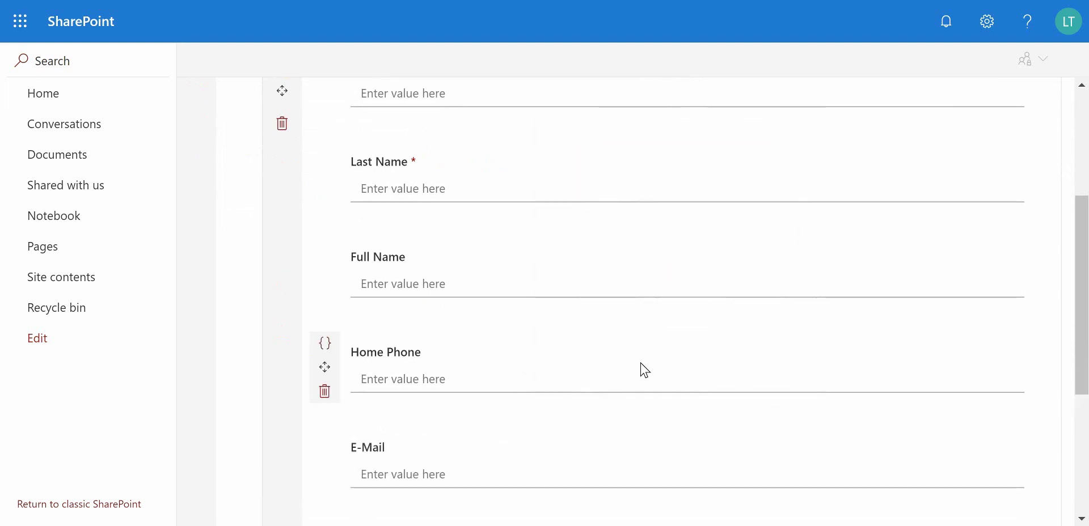
scroll(602, 380, "down", 5)
scroll(530, 370, "up", 8)
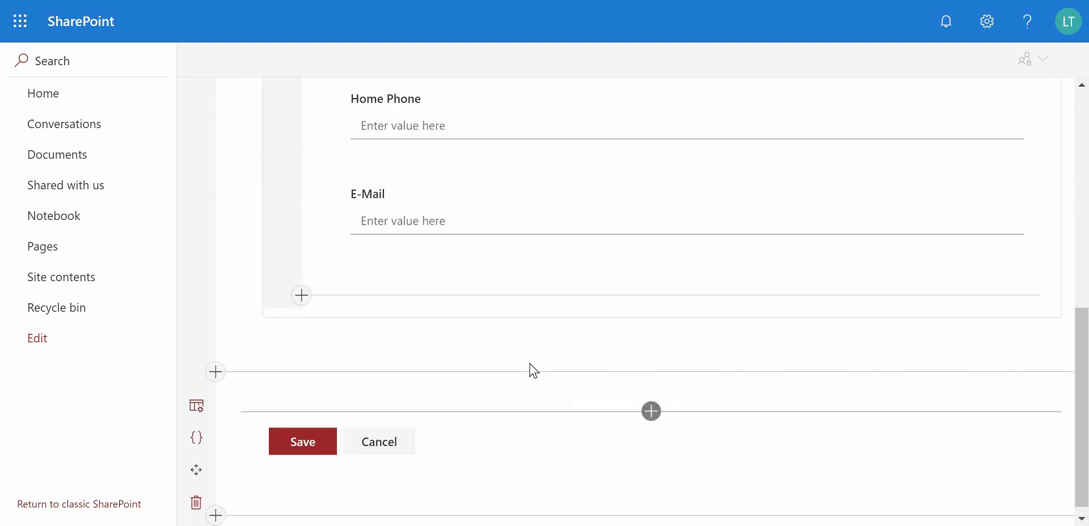
scroll(463, 200, "up", 1)
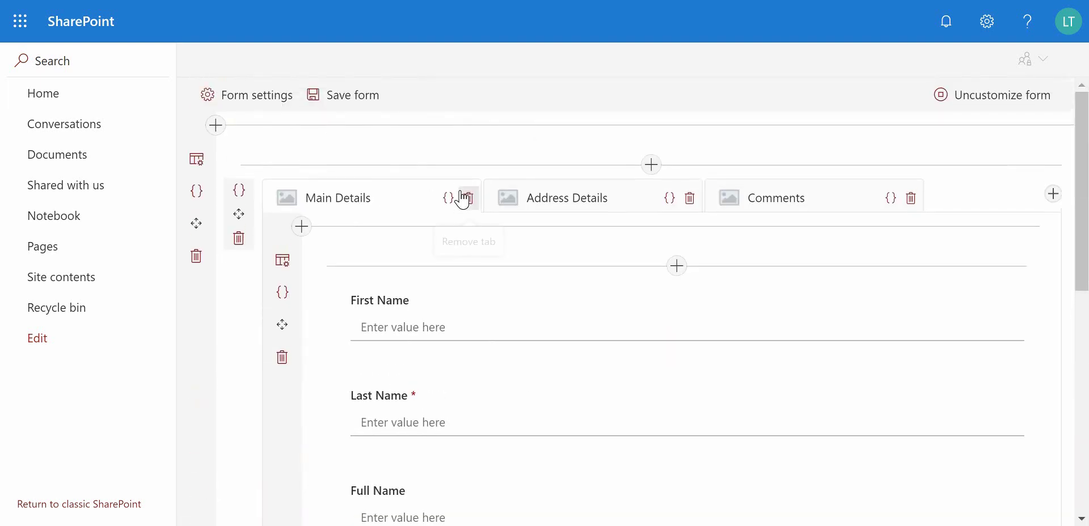
left_click(371, 106)
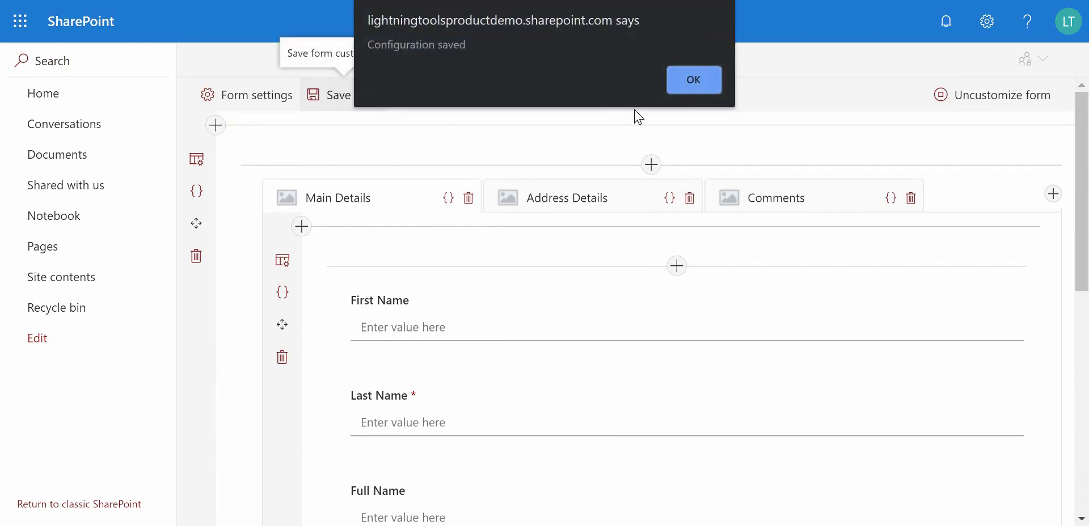
left_click(697, 78)
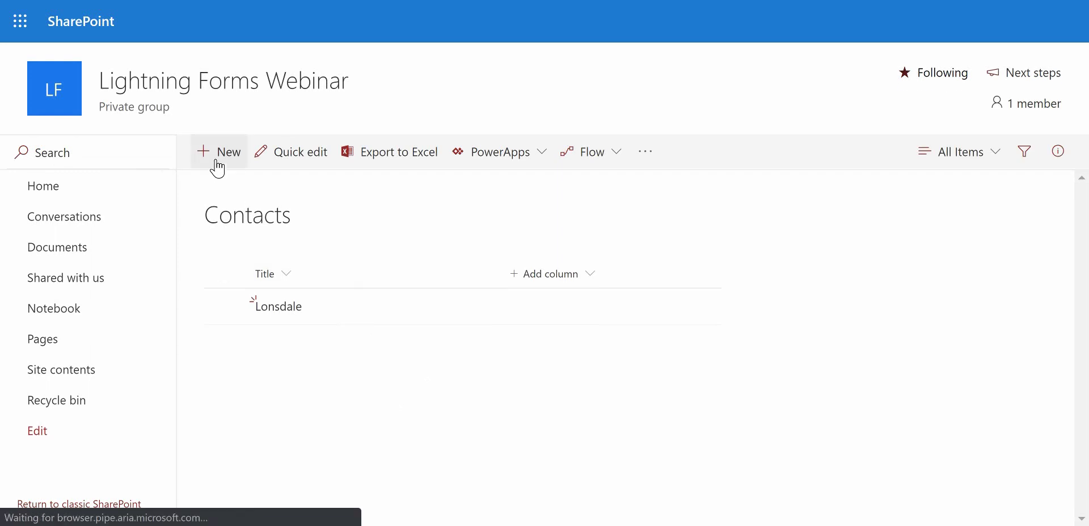
- Fill in a new contact's first name, last name and e-mail address, then save it
left_click(218, 167)
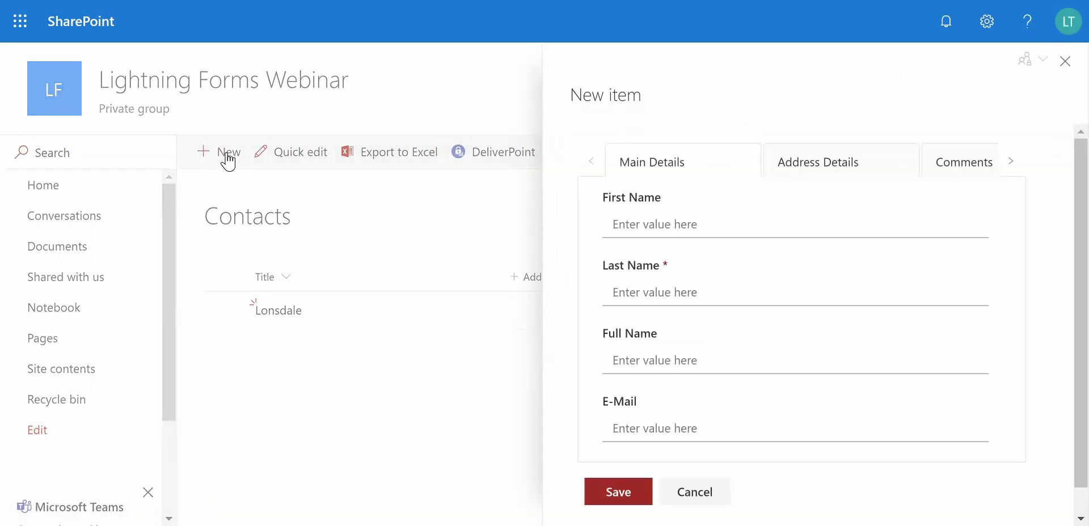
left_click(686, 225)
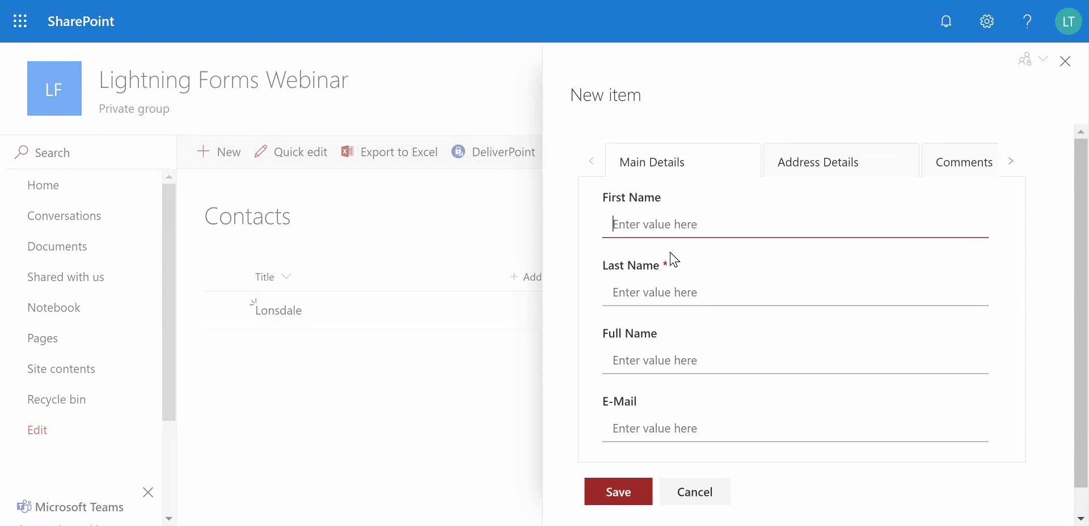
key("Tab")
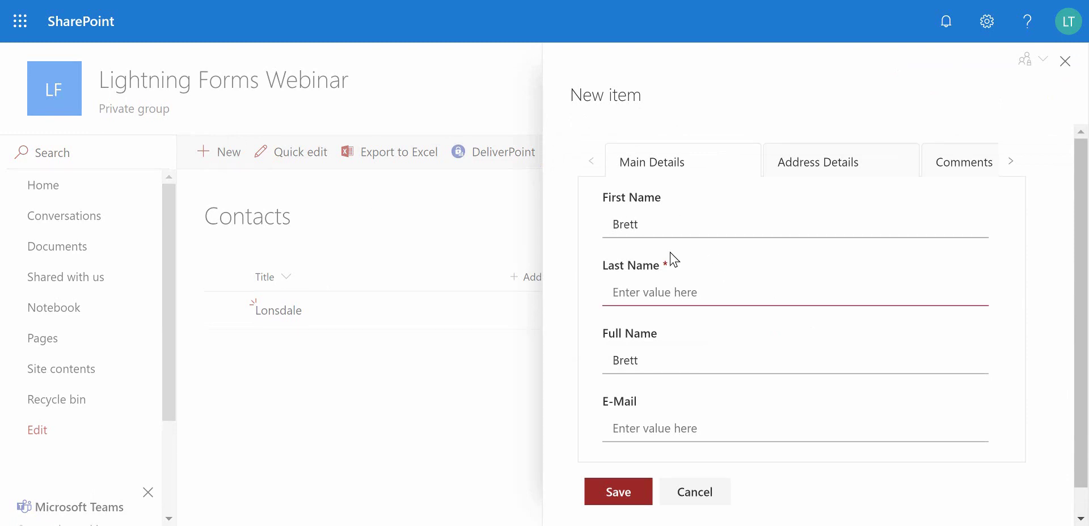
key("Tab")
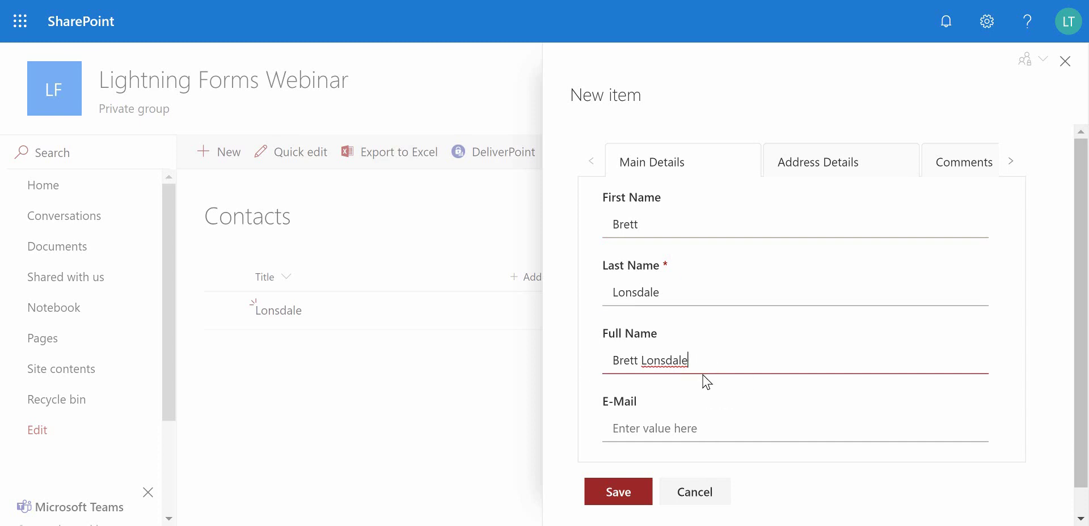
left_click(701, 428)
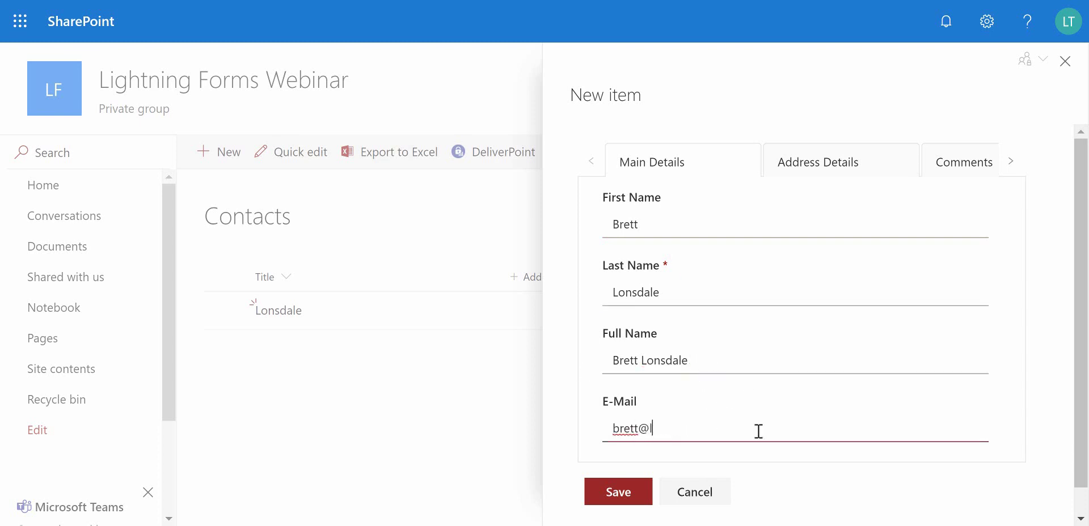
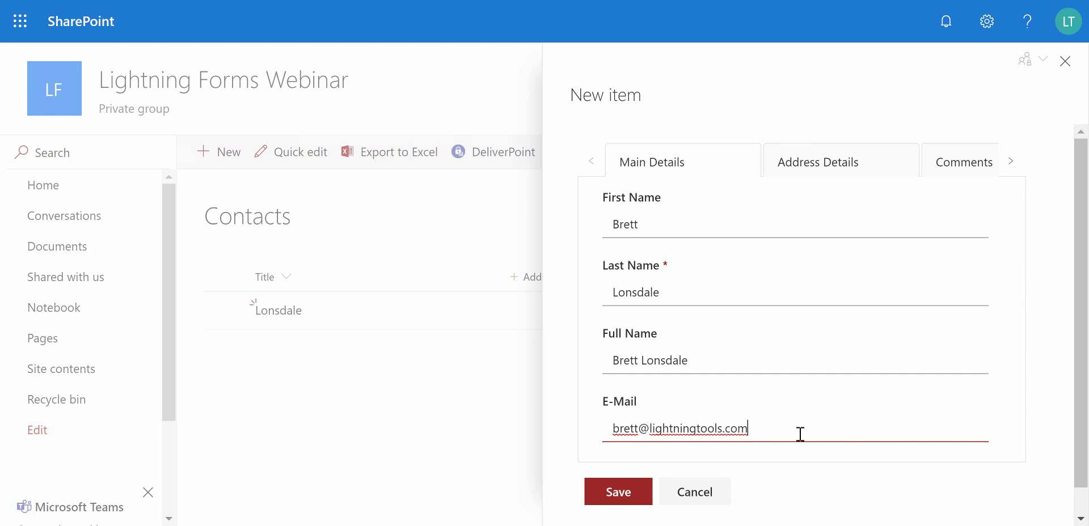
left_click(627, 498)
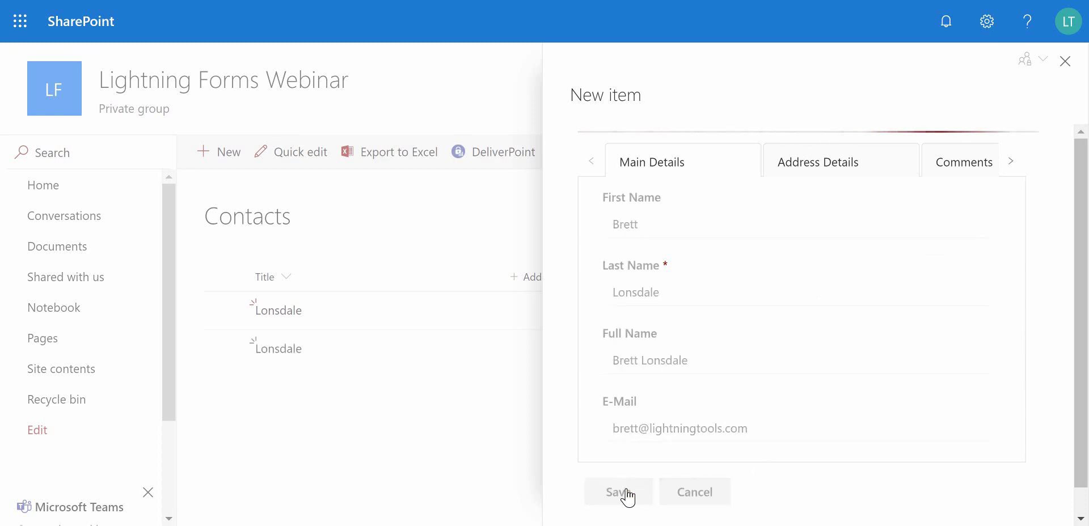